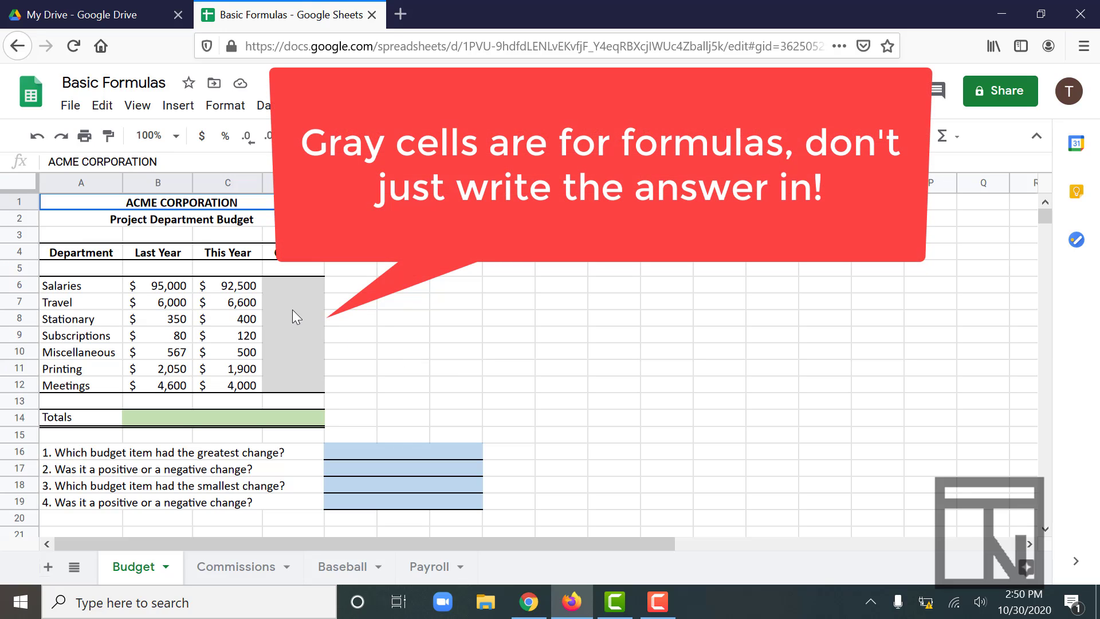
{"action": "left_click", "coordinate": [286, 284]}
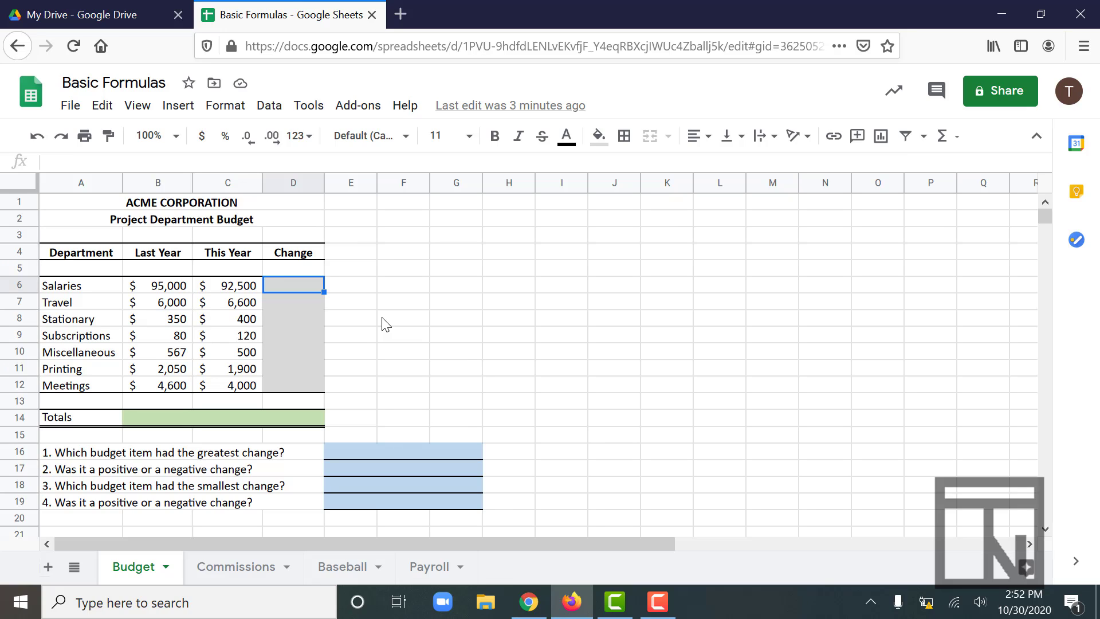
{"action": "left_click", "coordinate": [229, 289]}
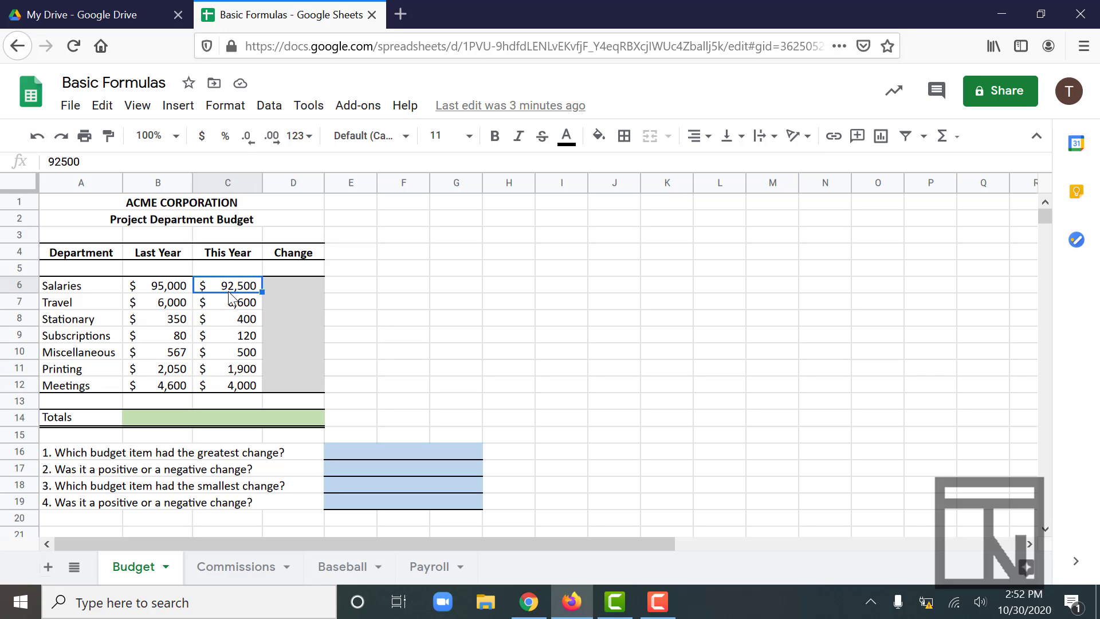
{"action": "left_click", "coordinate": [182, 288]}
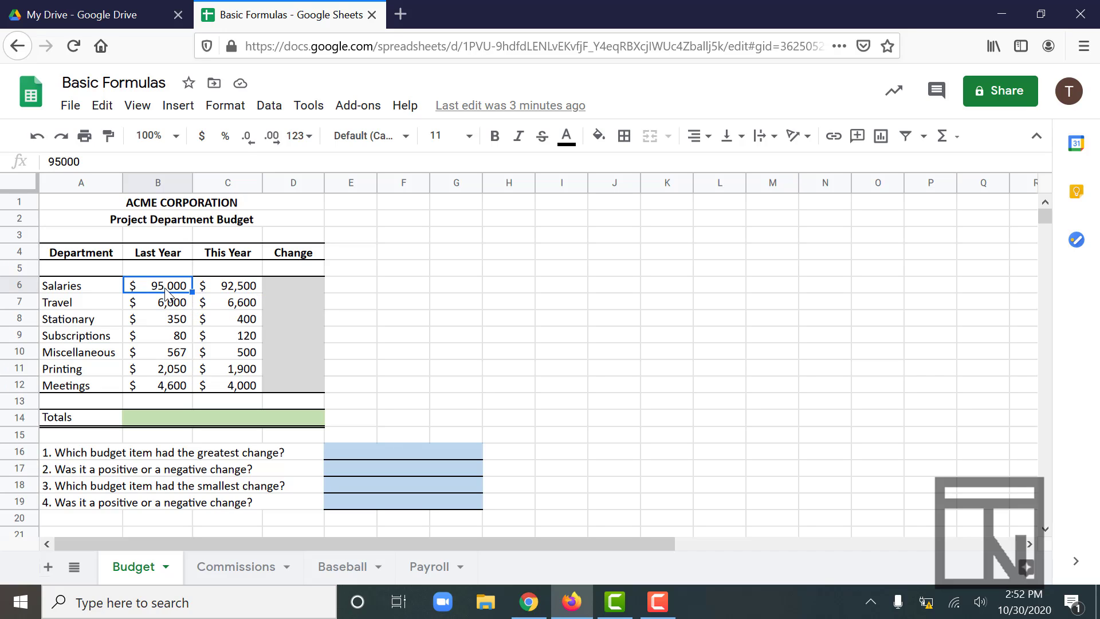
{"action": "left_click", "coordinate": [215, 290]}
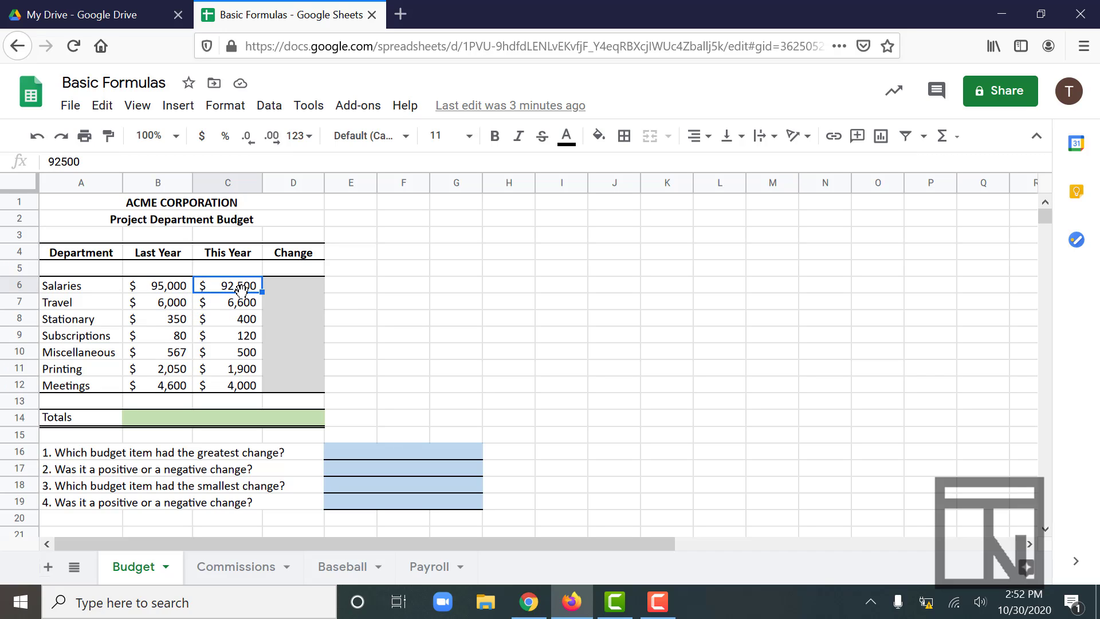
{"action": "left_click", "coordinate": [287, 285]}
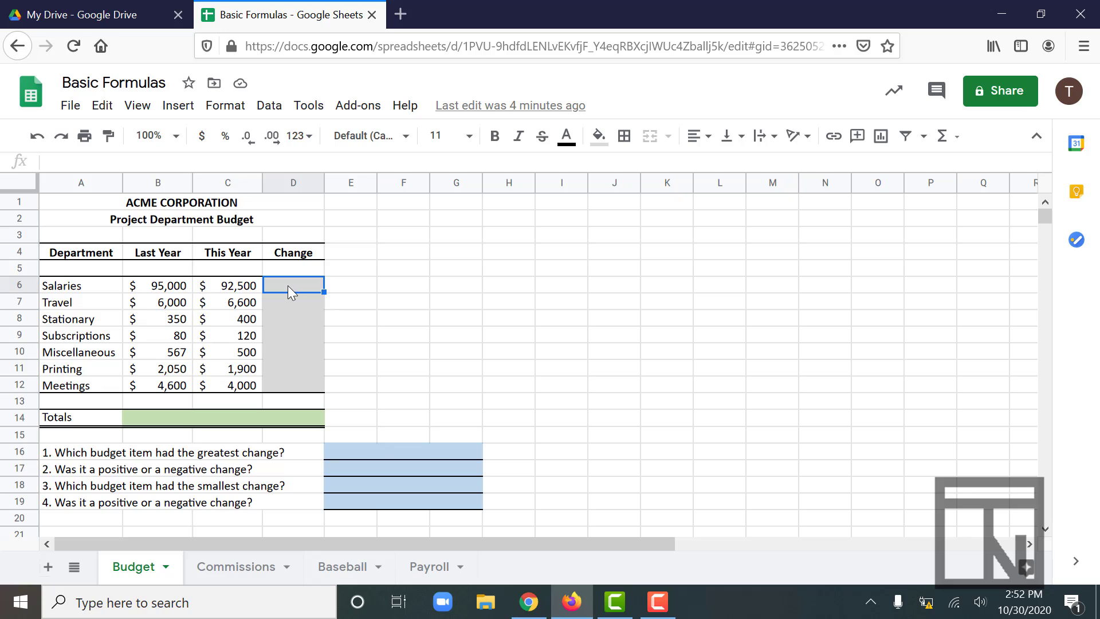
{"action": "type", "text": "92500"}
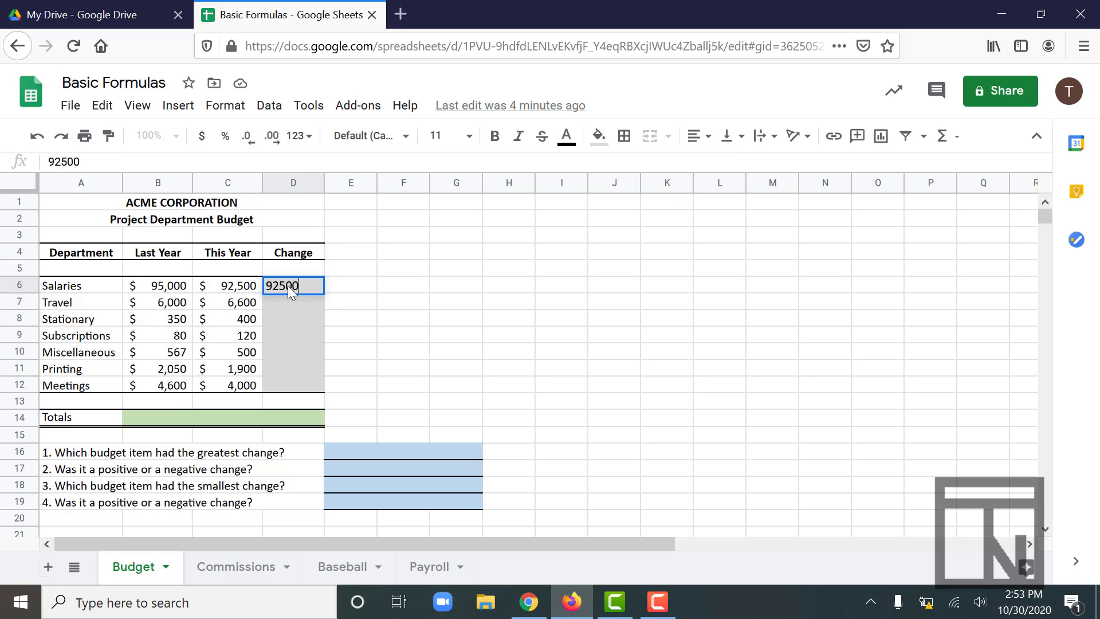
{"action": "type", "text": "-95000"}
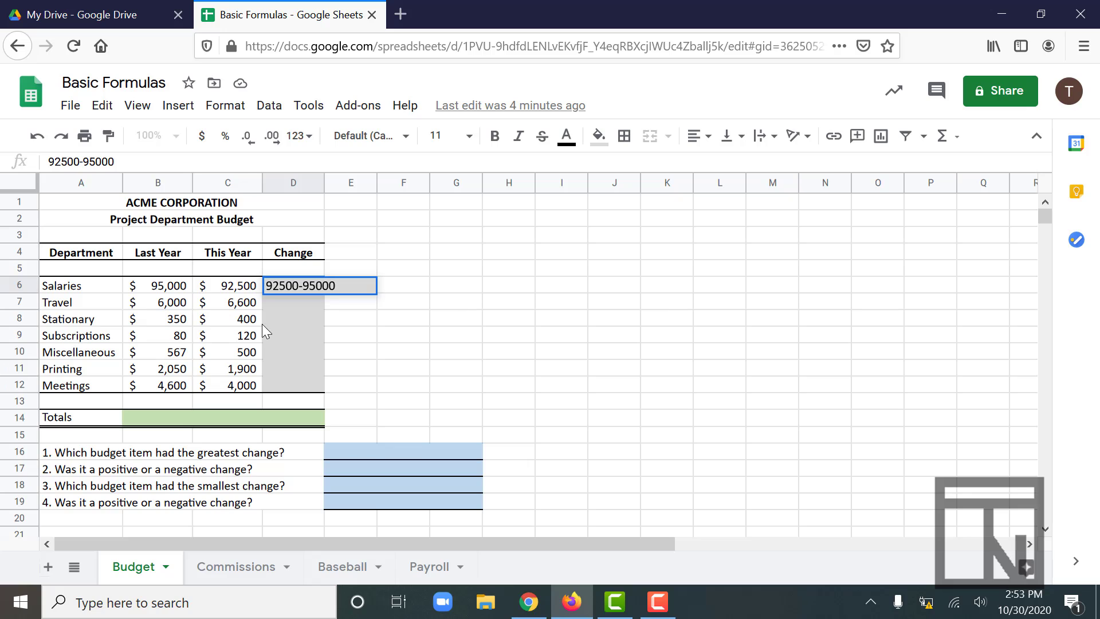
{"action": "key", "text": "Return"}
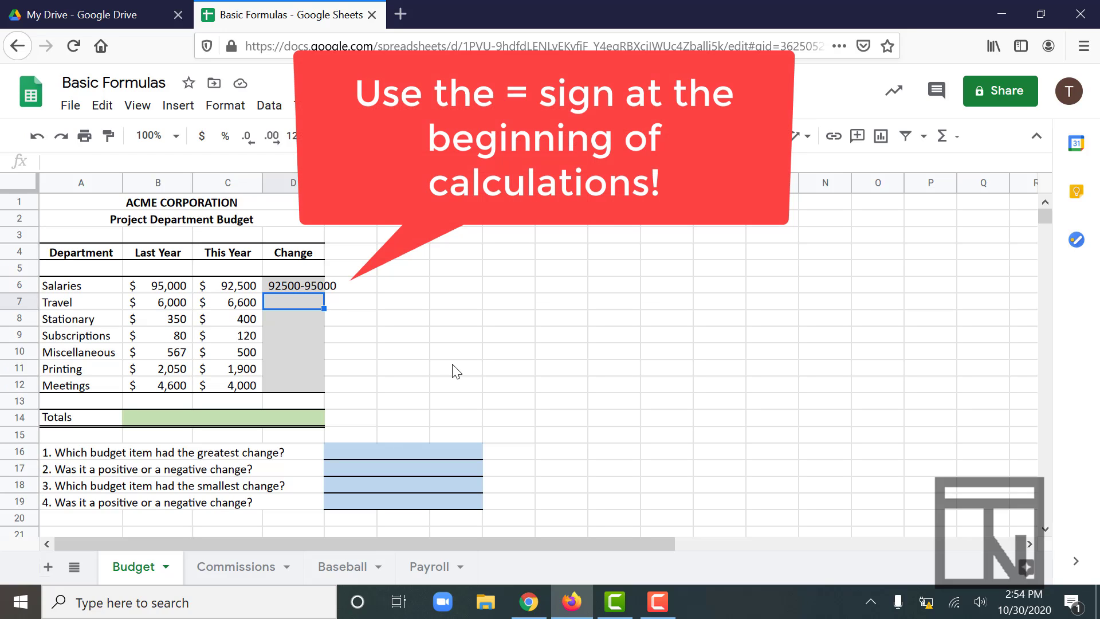
{"action": "key", "text": "Up"}
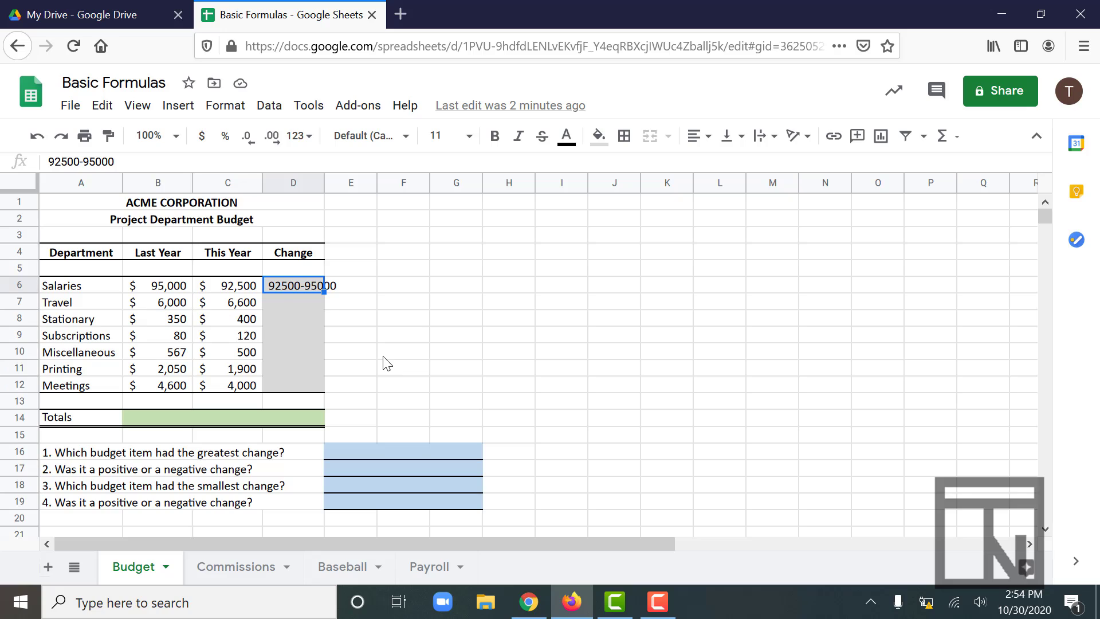
{"action": "double_click", "coordinate": [285, 284]}
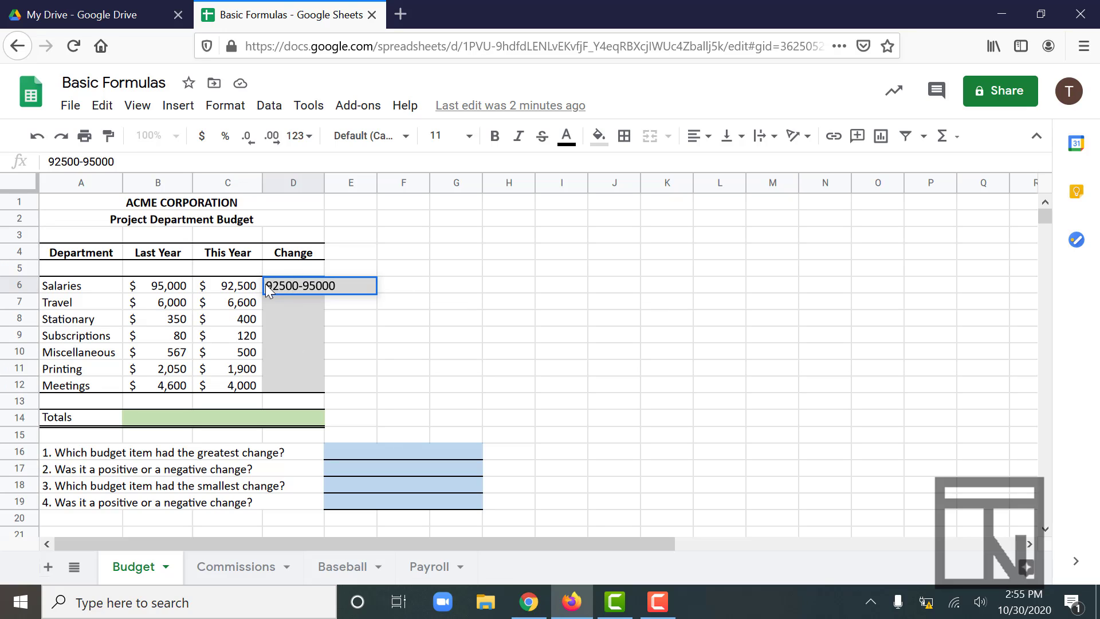
{"action": "type", "text": "="}
{"action": "key", "text": "BackSpace"}
{"action": "left_click", "coordinate": [269, 285]}
{"action": "type", "text": "="}
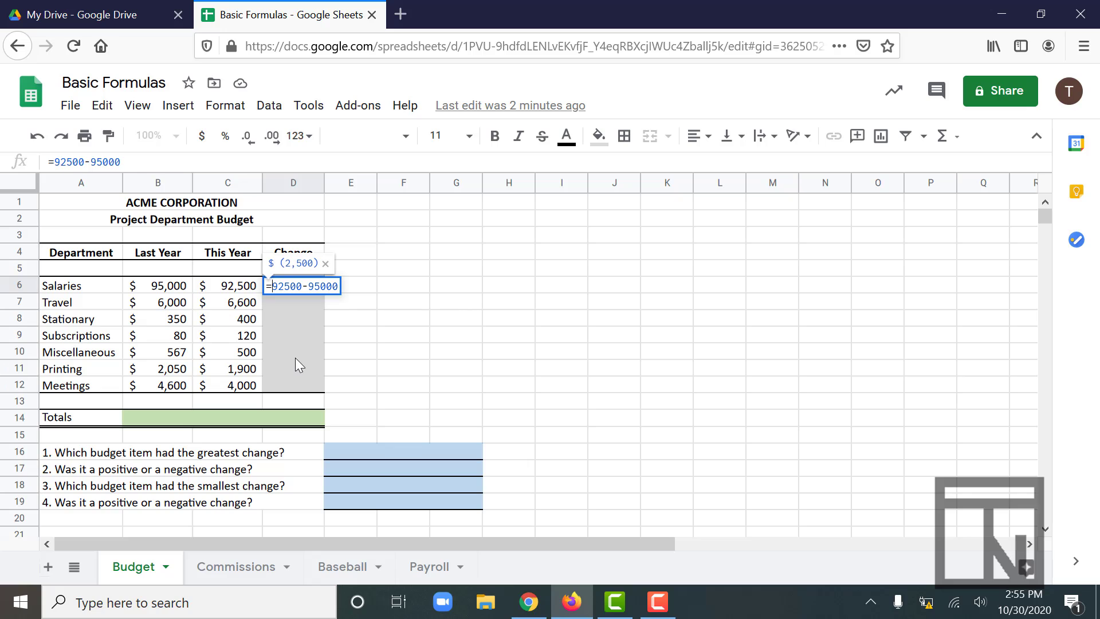
{"action": "key", "text": "Return"}
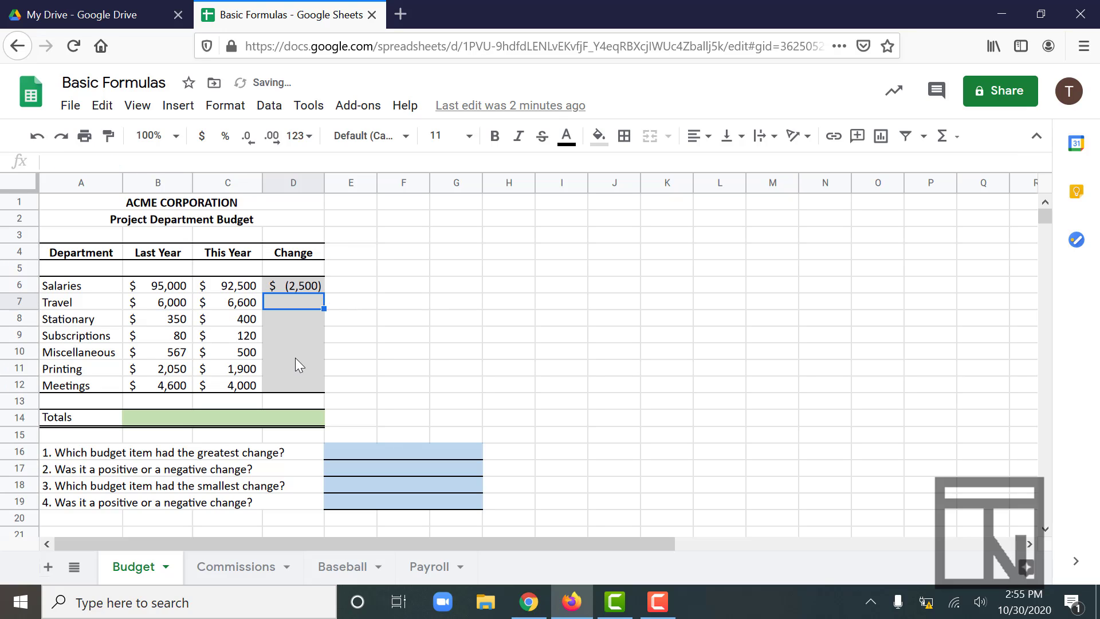
Change this year's Salaries amount in cell C6 to 93500.
{"action": "left_click", "coordinate": [289, 285]}
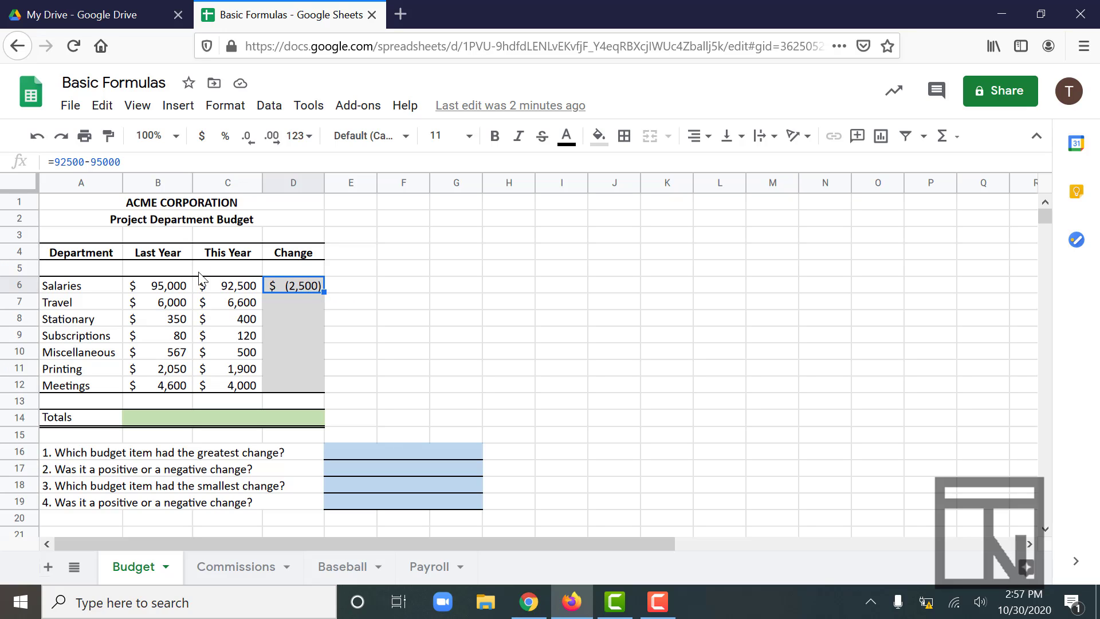
{"action": "double_click", "coordinate": [235, 293]}
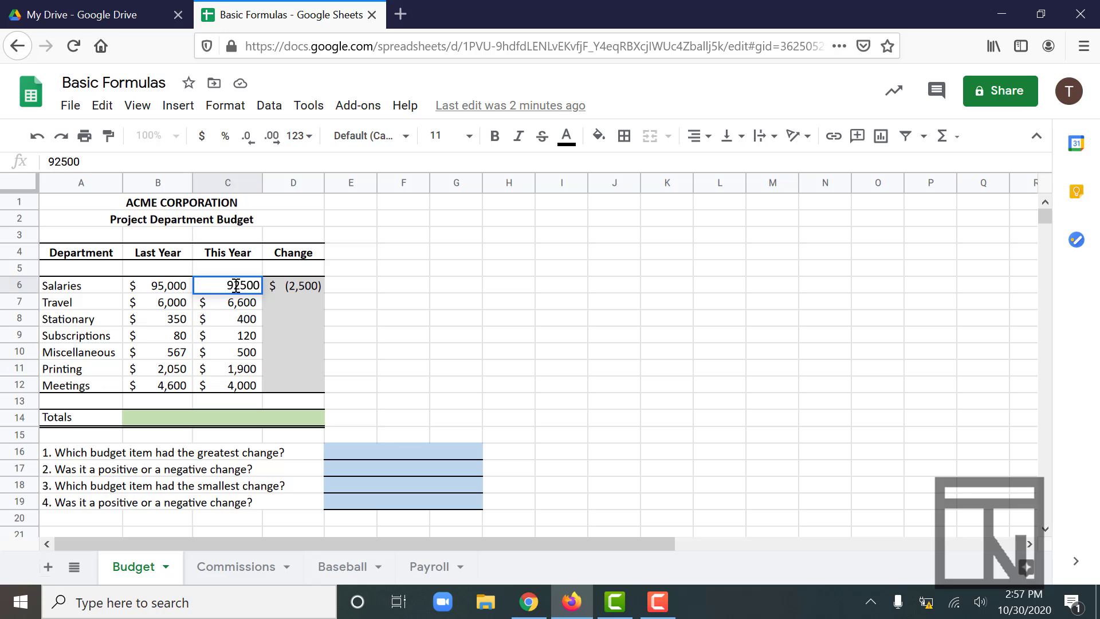
{"action": "left_click_drag", "start_coordinate": [235, 285], "coordinate": [241, 285]}
{"action": "type", "text": "3"}
{"action": "key", "text": "Return"}
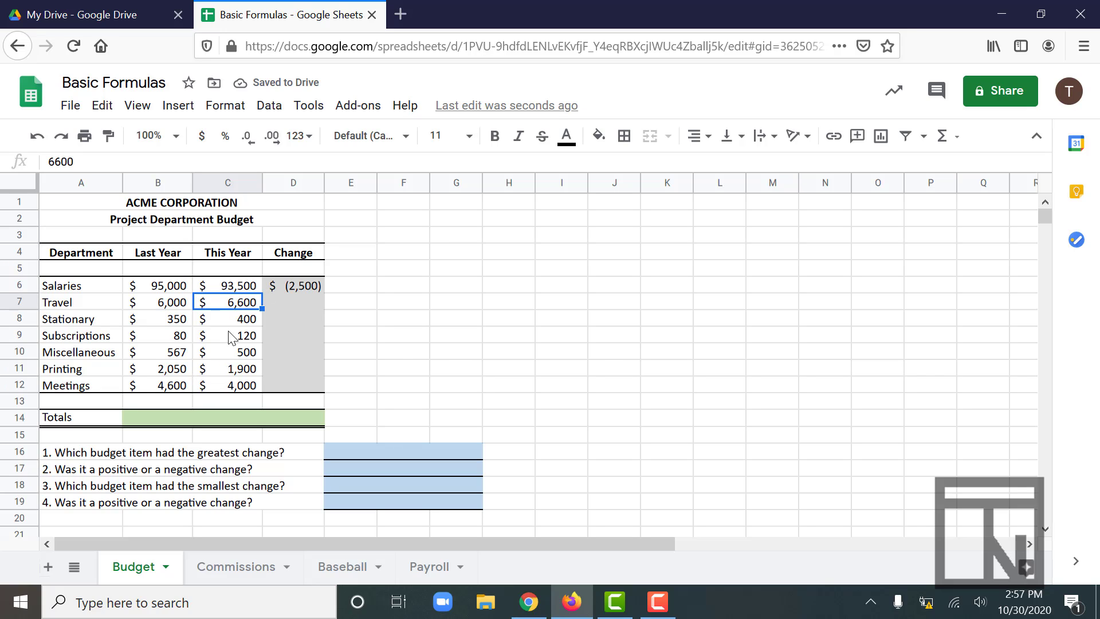
{"action": "left_click", "coordinate": [280, 290]}
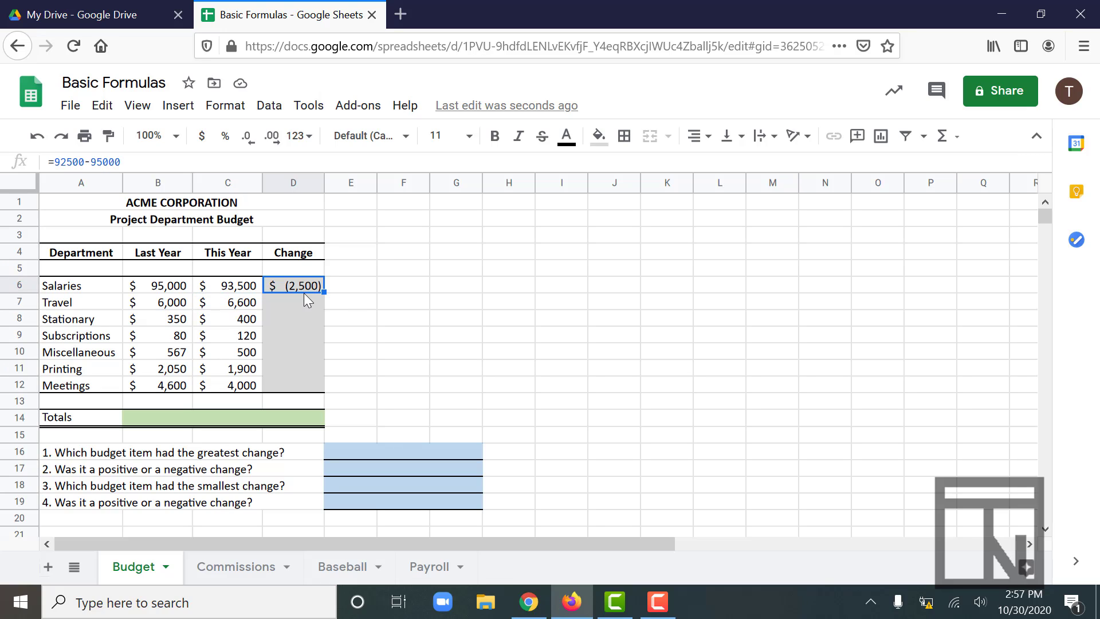
{"action": "left_click", "coordinate": [227, 290]}
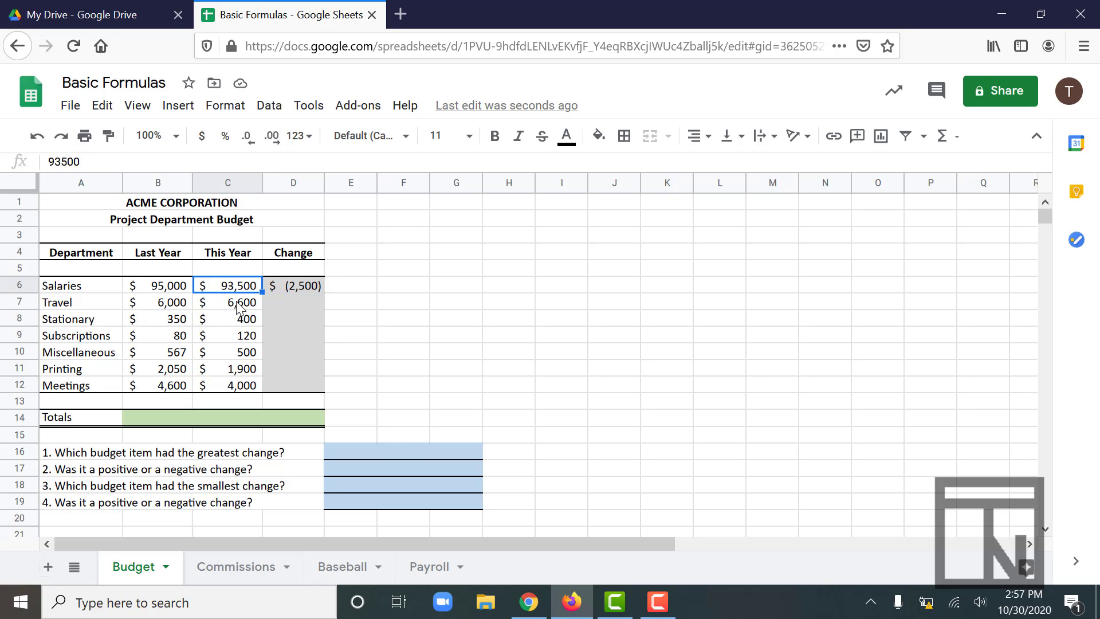
{"action": "left_click", "coordinate": [289, 291]}
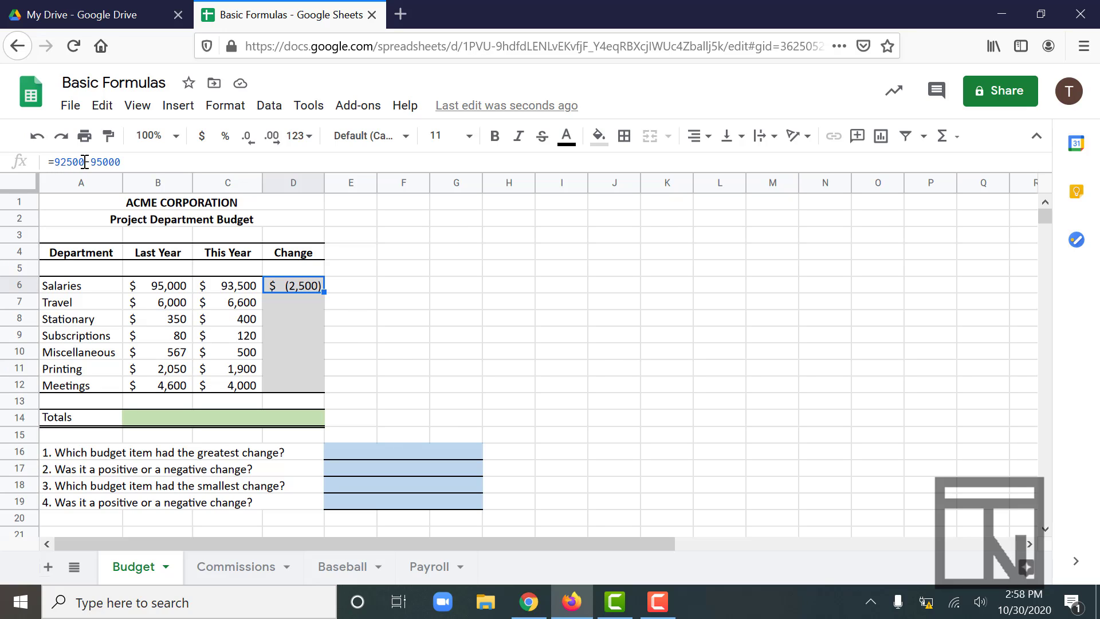
{"action": "left_click", "coordinate": [225, 290]}
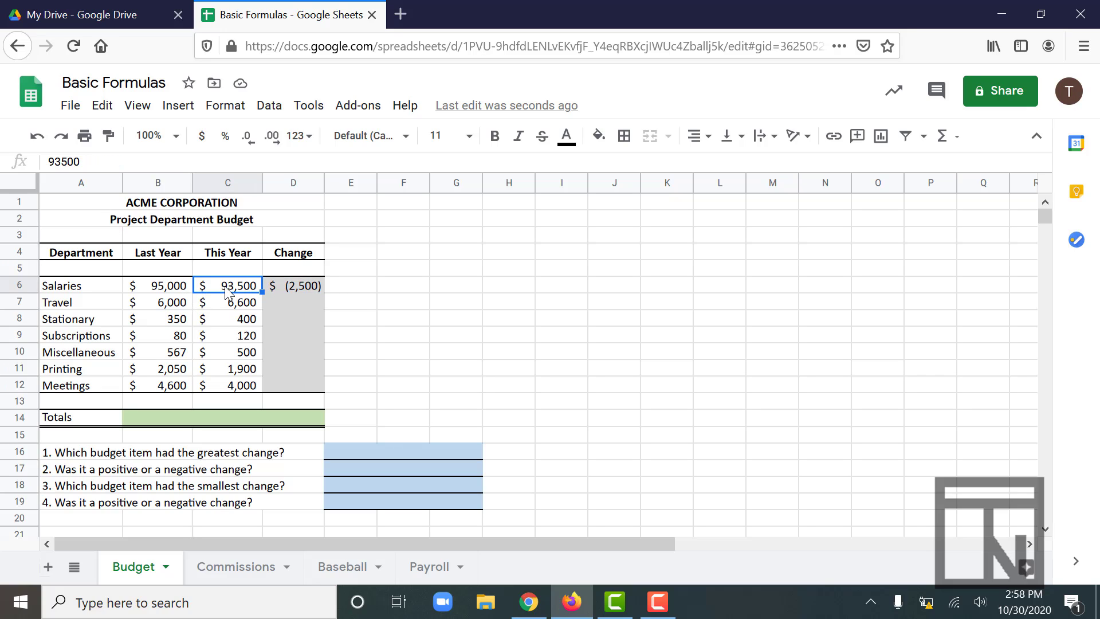
{"action": "left_click", "coordinate": [292, 288]}
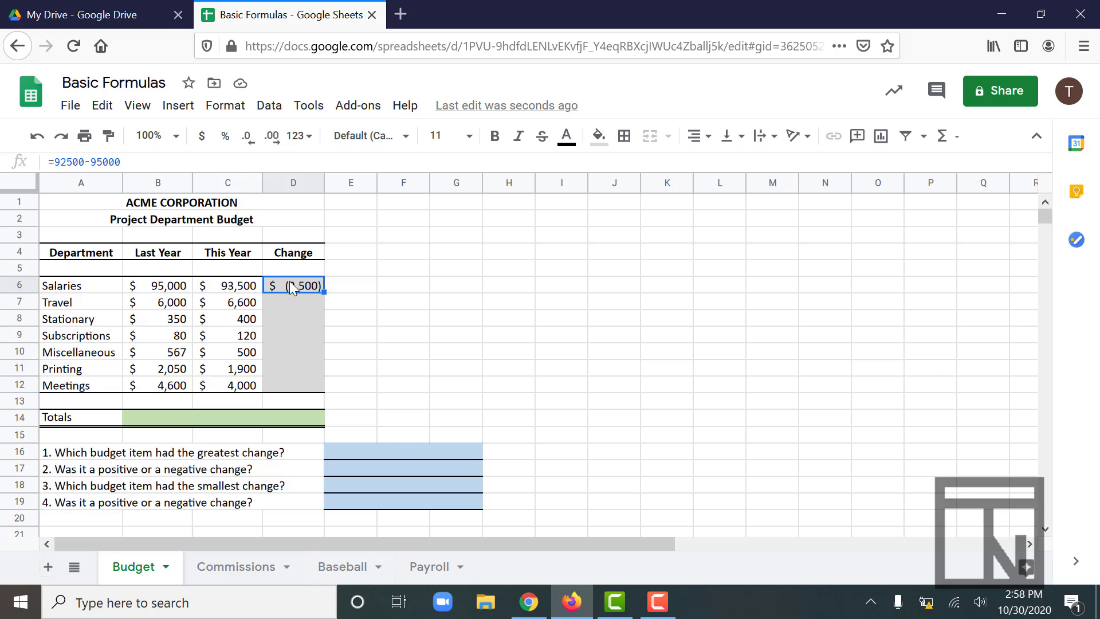
{"action": "left_click", "coordinate": [67, 162]}
{"action": "key", "text": "BackSpace"}
{"action": "type", "text": "3"}
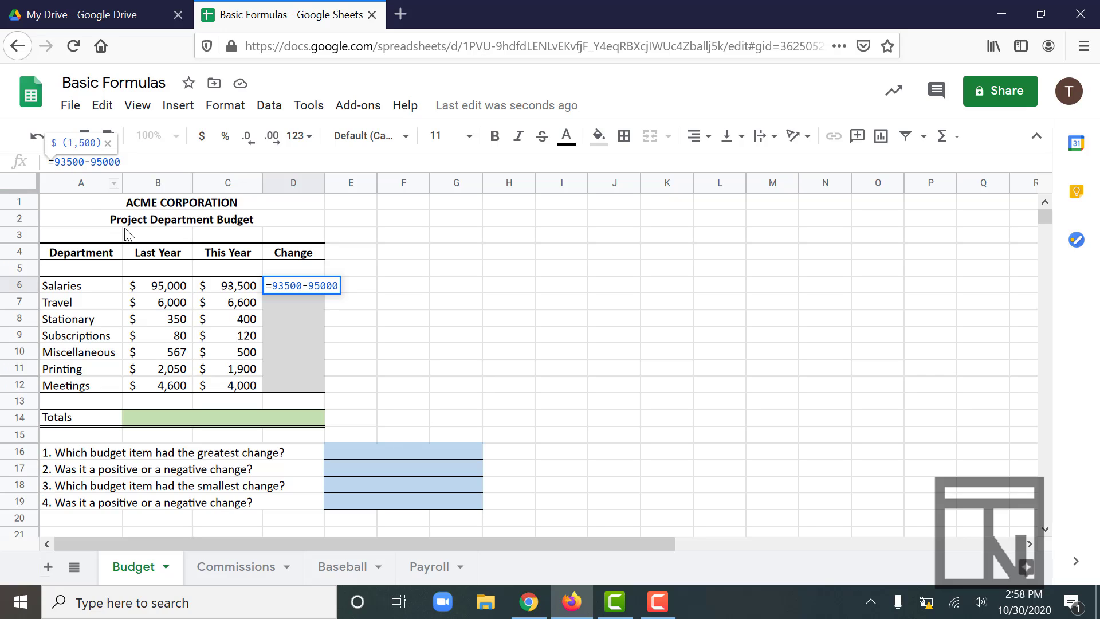
{"action": "key", "text": "Return"}
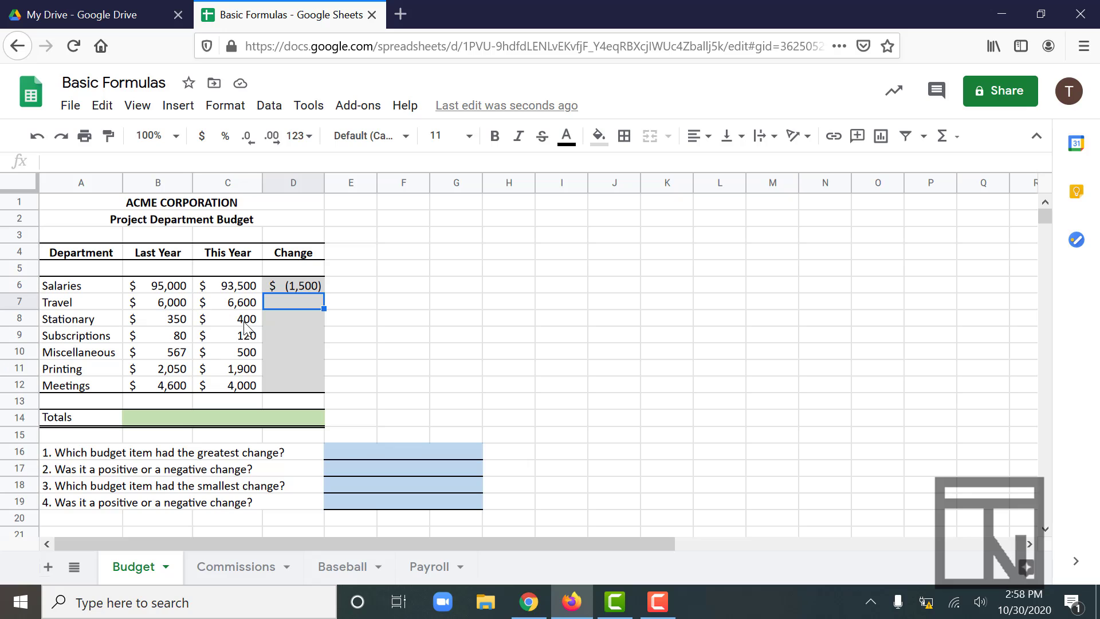
Replace both typed numbers in the D6 formula with cell references so it reads =C6-B6.
{"action": "left_click", "coordinate": [293, 289]}
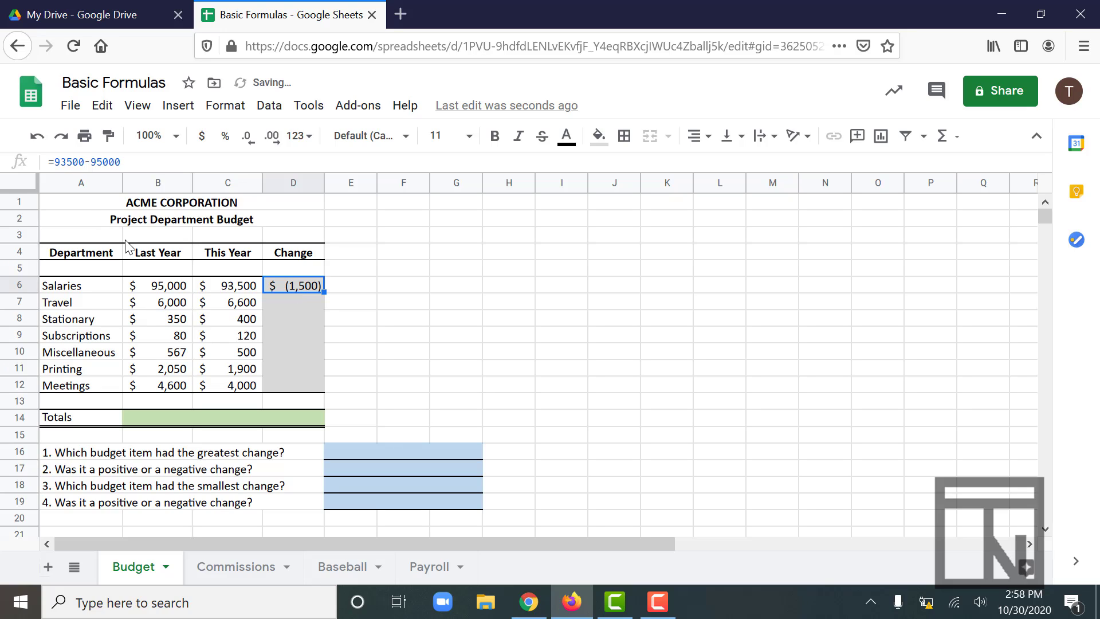
{"action": "left_click_drag", "start_coordinate": [55, 162], "coordinate": [85, 160]}
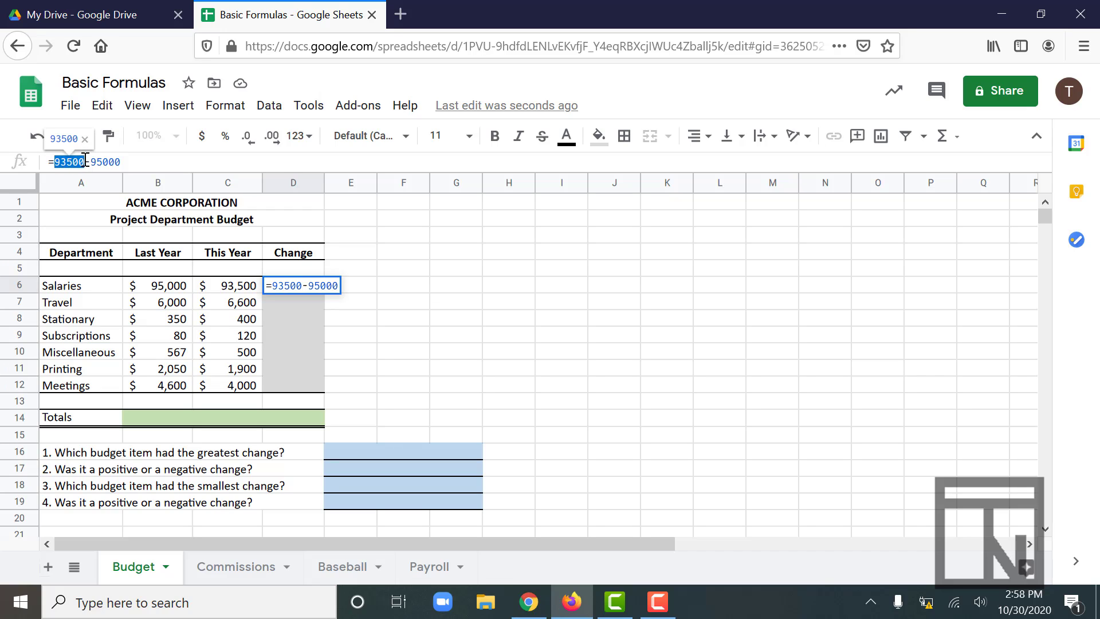
{"action": "key", "text": "BackSpace"}
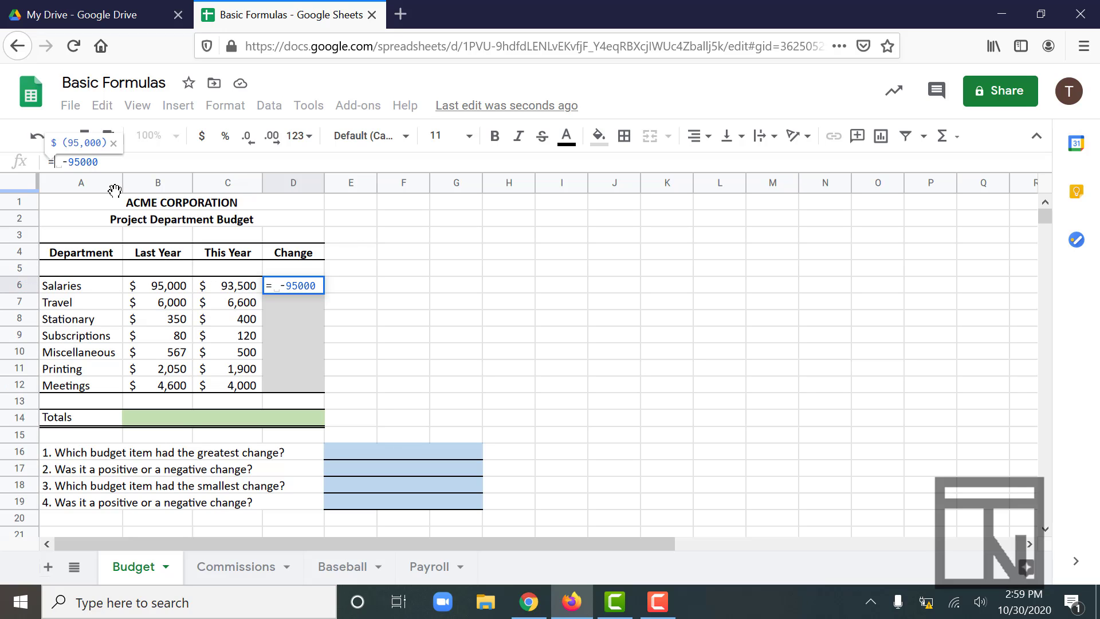
{"action": "type", "text": "C6"}
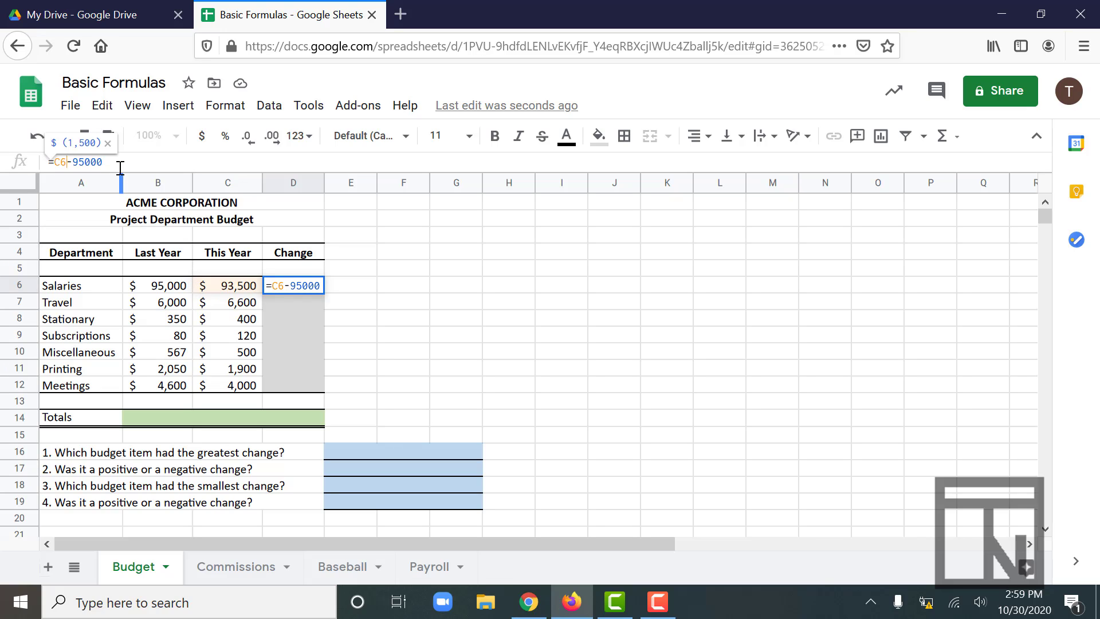
{"action": "left_click_drag", "start_coordinate": [113, 162], "coordinate": [75, 161]}
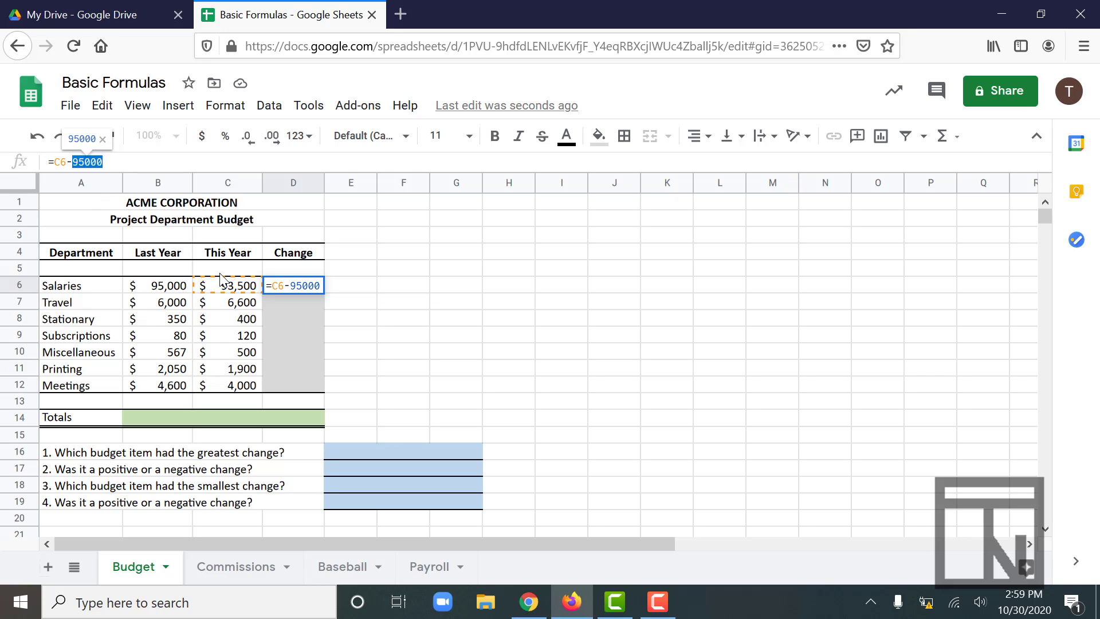
{"action": "key", "text": "BackSpace"}
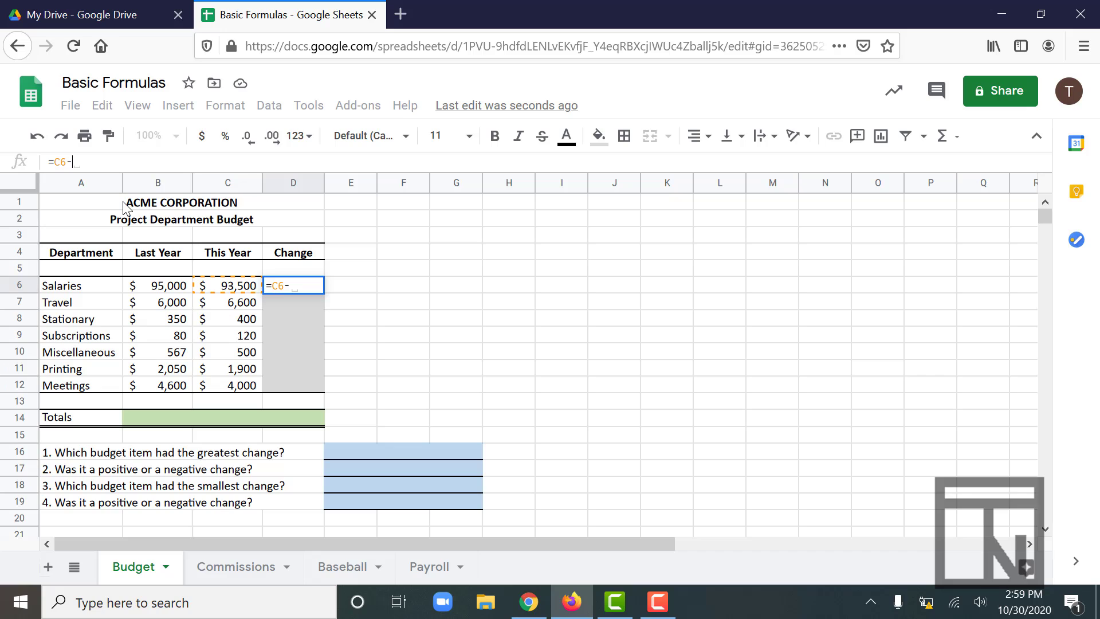
{"action": "left_click", "coordinate": [162, 291]}
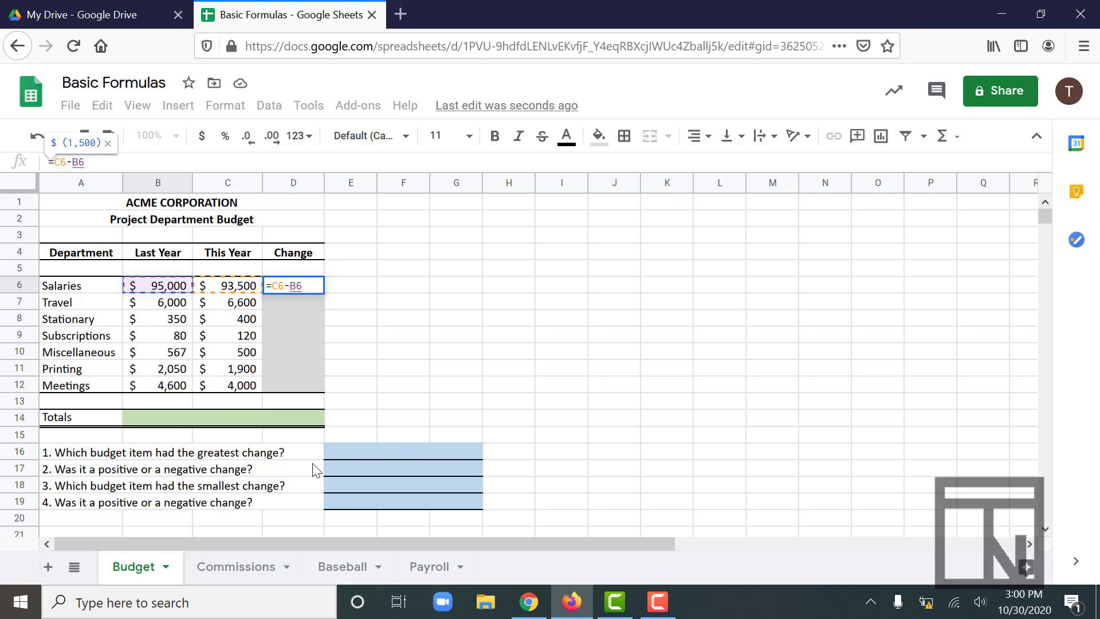
{"action": "key", "text": "Return"}
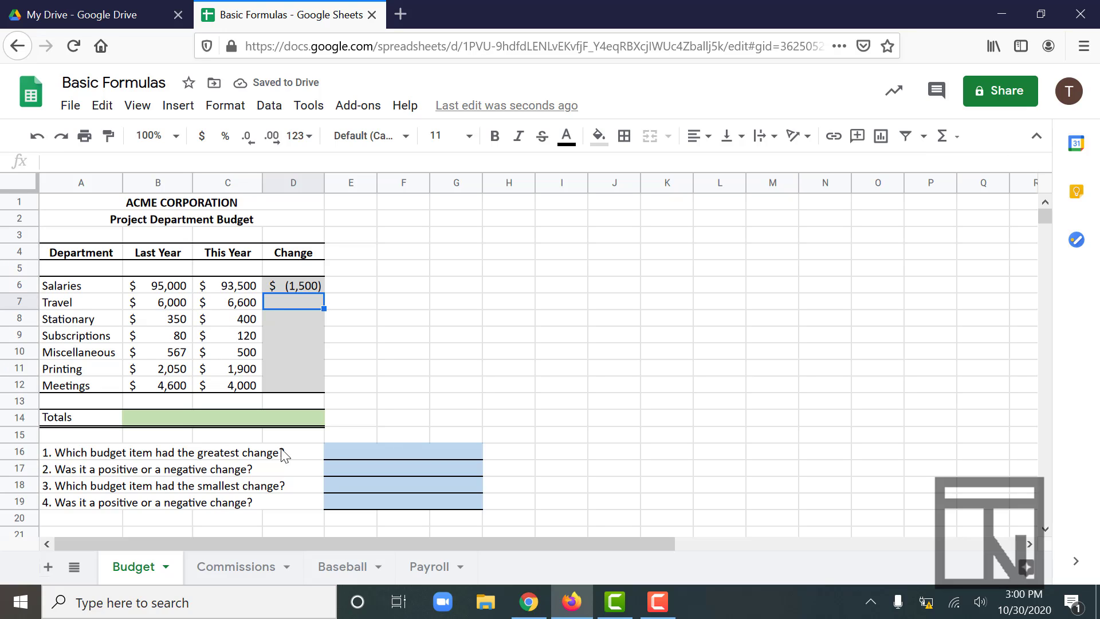
Set this year's Salaries amount in cell C6 to 92500.
{"action": "left_click", "coordinate": [237, 286]}
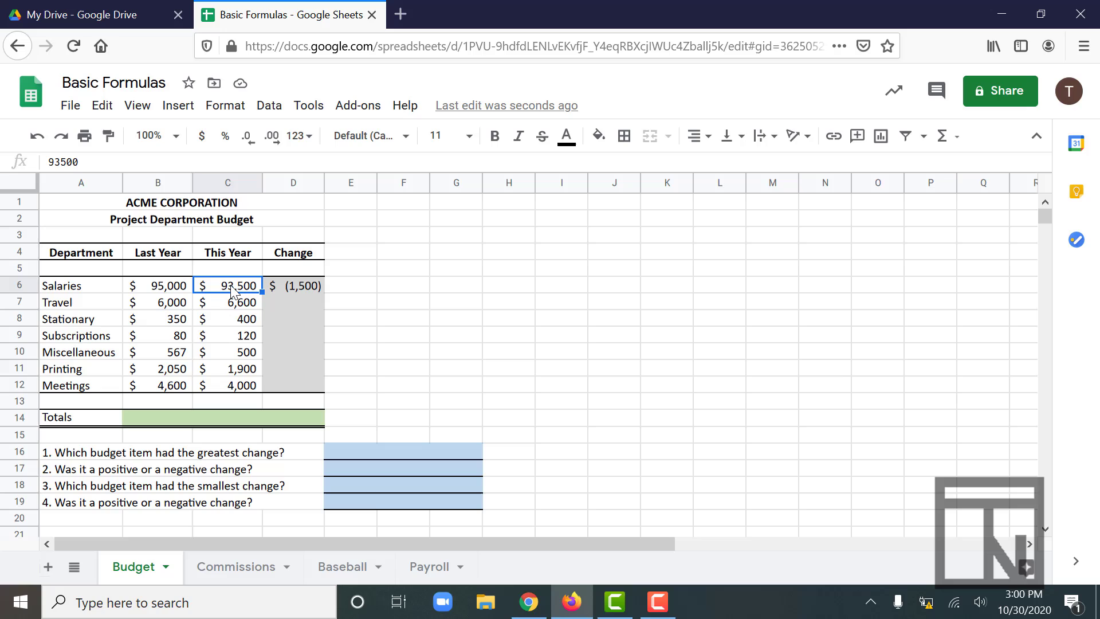
{"action": "left_click", "coordinate": [57, 162]}
{"action": "type", "text": "2"}
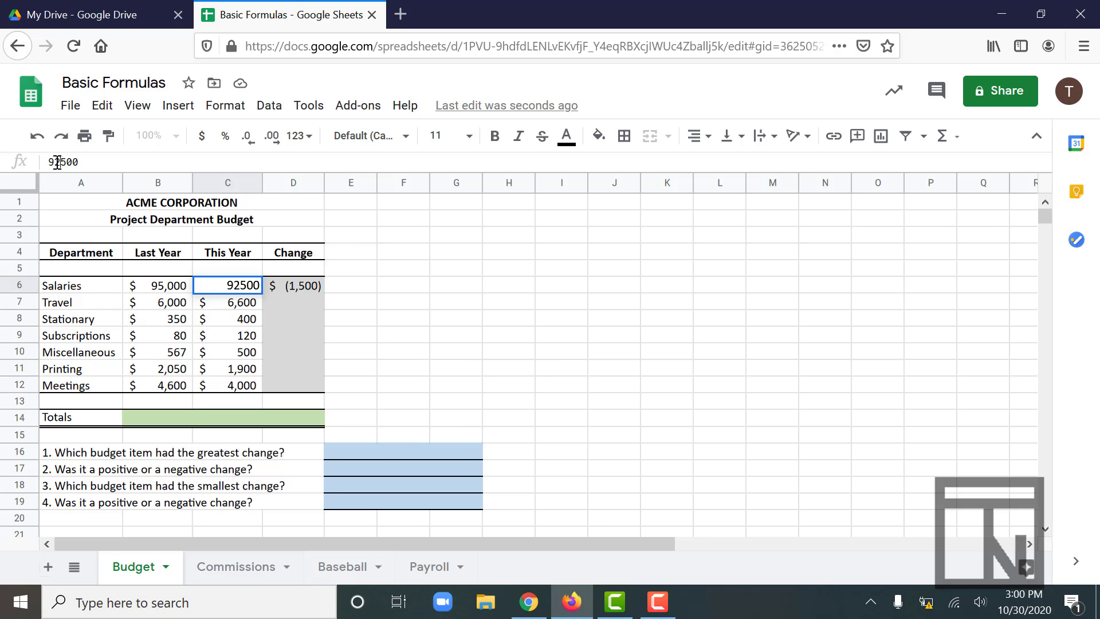
{"action": "key", "text": "Return"}
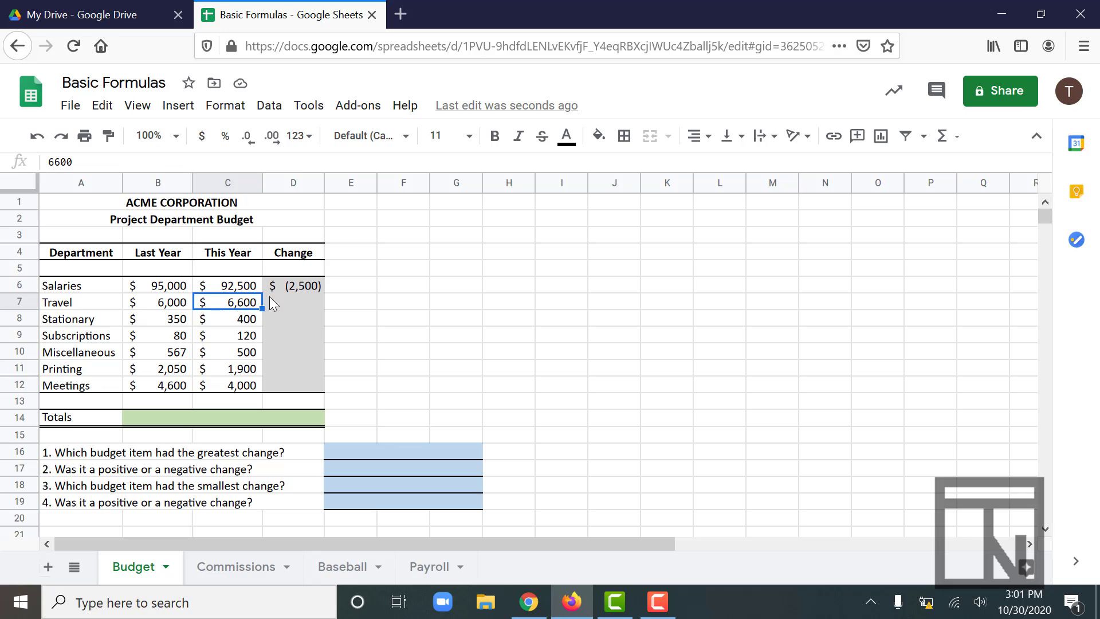
Enter the formula =C7-B7 in the Travel row's Change cell D7.
{"action": "left_click", "coordinate": [284, 302]}
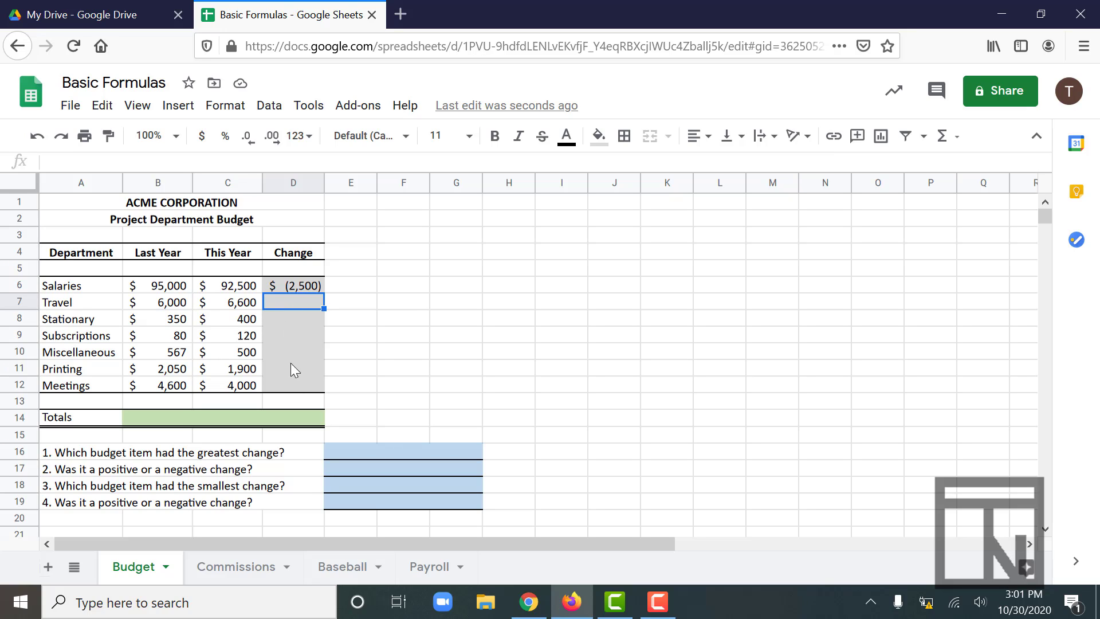
{"action": "type", "text": "="}
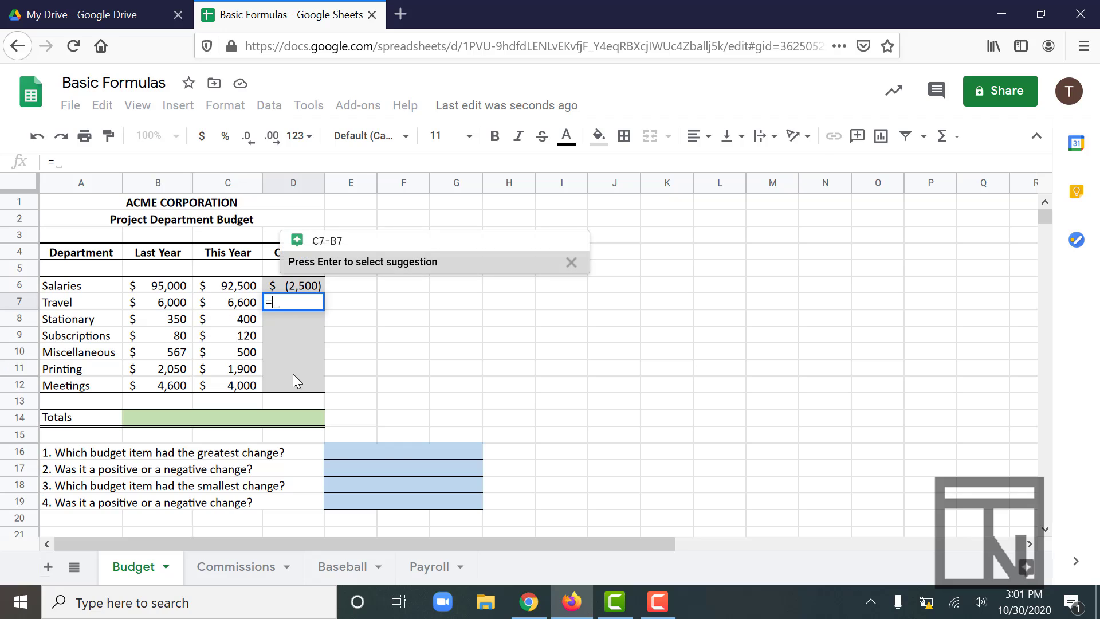
{"action": "left_click", "coordinate": [224, 308]}
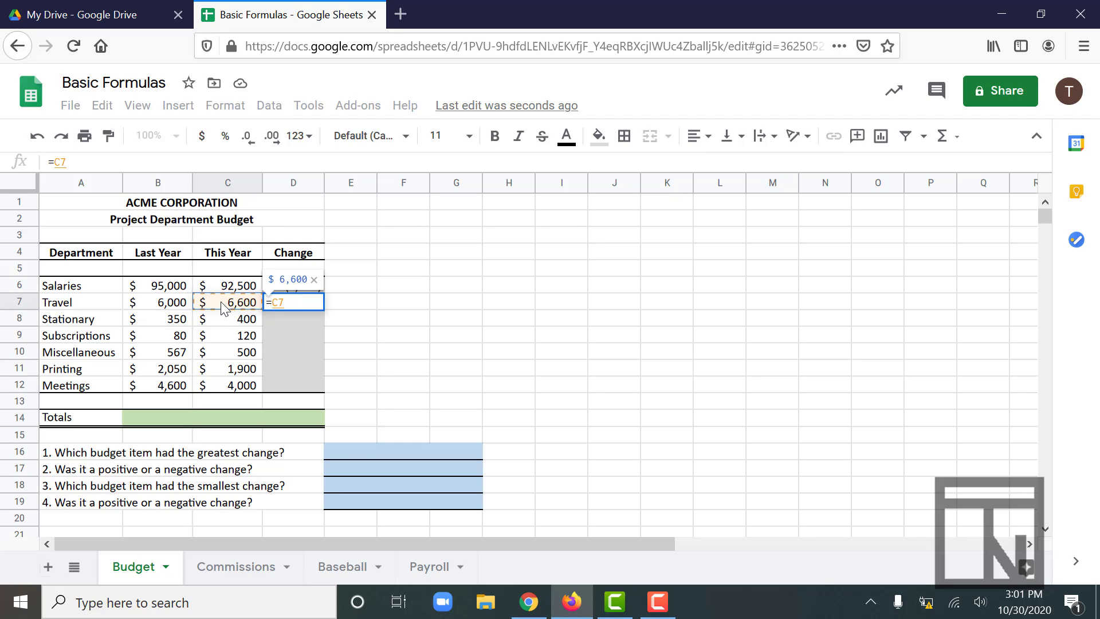
{"action": "type", "text": "-"}
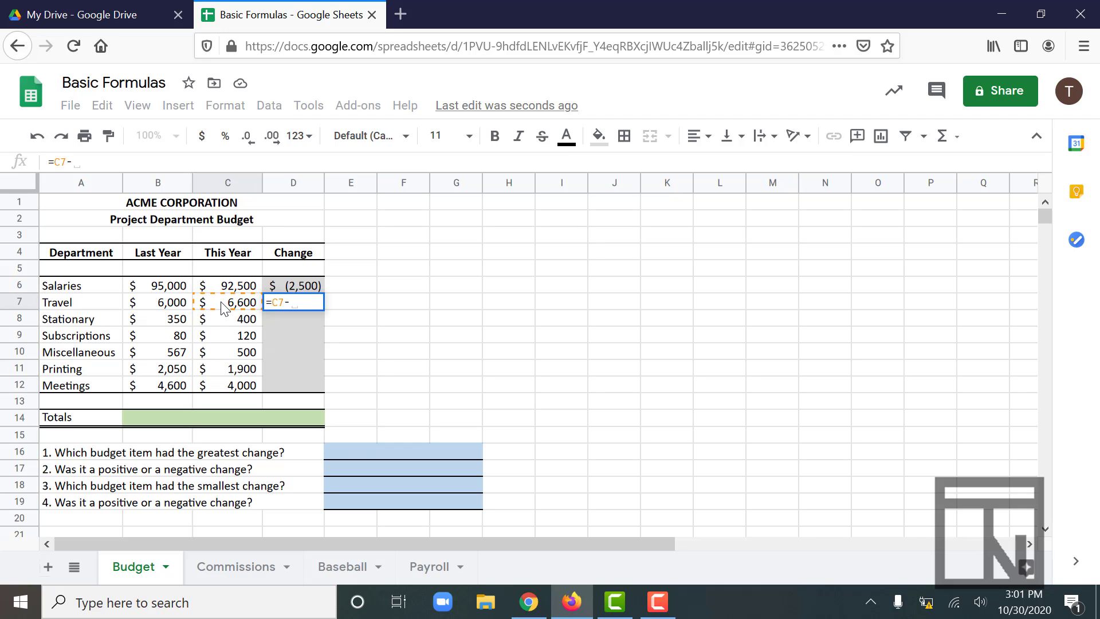
{"action": "left_click", "coordinate": [174, 307]}
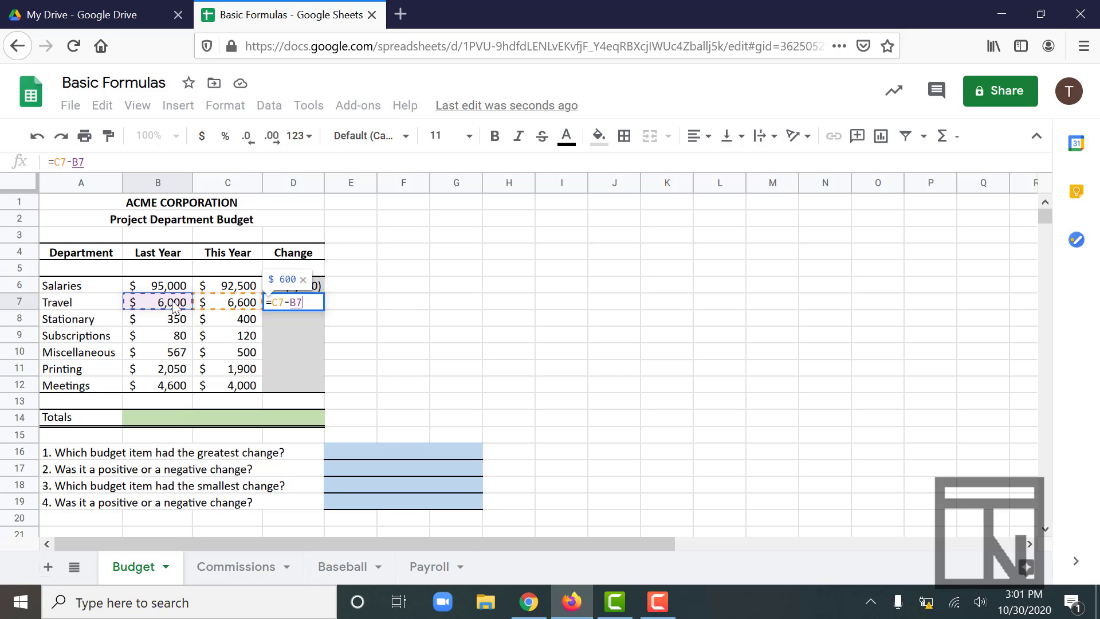
{"action": "key", "text": "Return"}
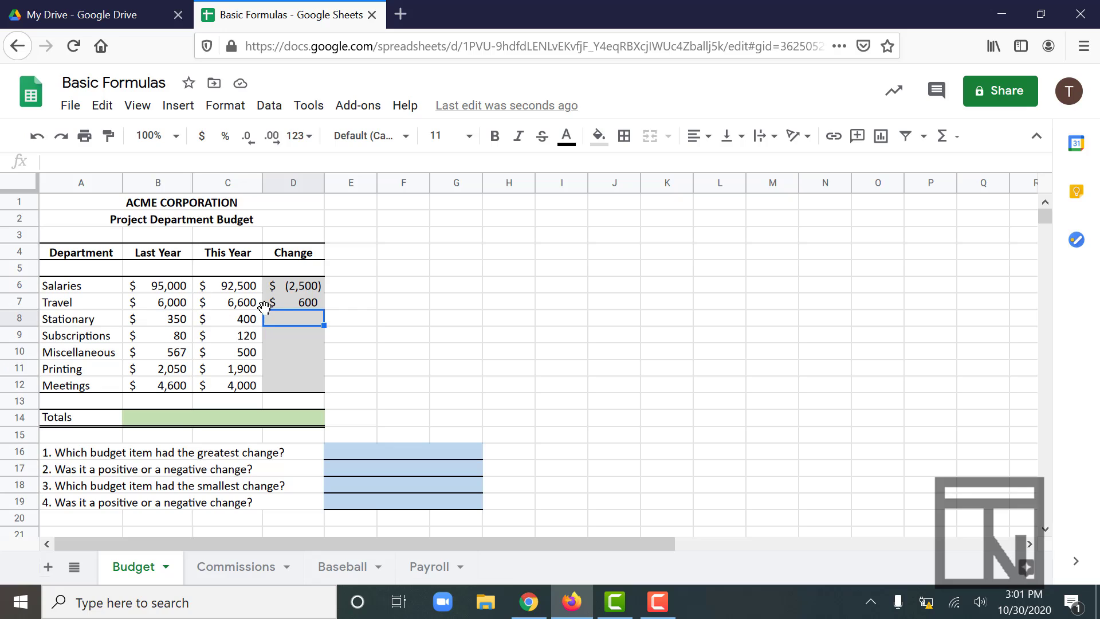
Copy the Salaries change formula from D6 down through D12 to fill the Change column.
{"action": "left_click", "coordinate": [305, 300]}
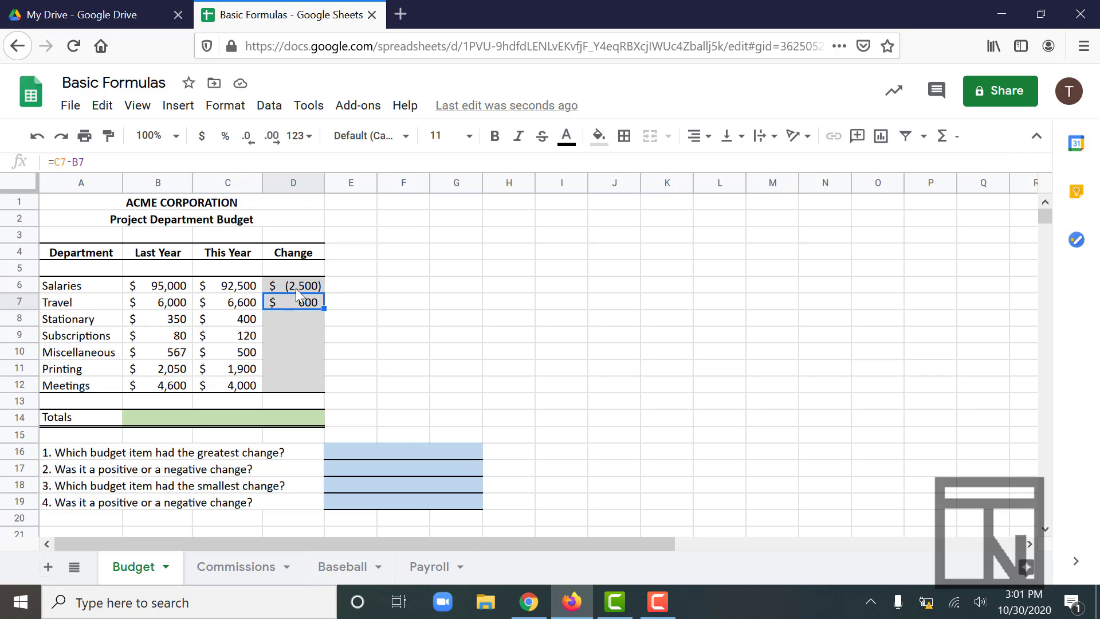
{"action": "left_click", "coordinate": [301, 285]}
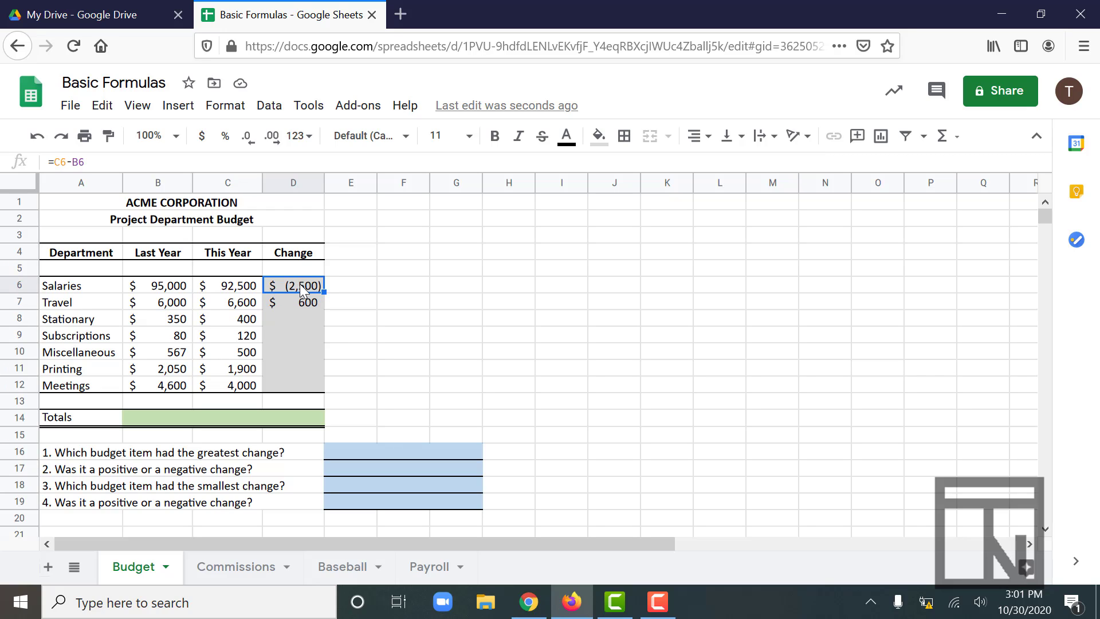
{"action": "left_click", "coordinate": [324, 292]}
{"action": "left_click_drag", "start_coordinate": [323, 292], "coordinate": [317, 378]}
{"action": "mouse_move", "coordinate": [317, 378]}
{"action": "left_mouse_down"}
{"action": "mouse_move", "coordinate": [301, 369]}
{"action": "mouse_move", "coordinate": [312, 375]}
{"action": "mouse_move", "coordinate": [315, 461]}
{"action": "mouse_move", "coordinate": [315, 386]}
{"action": "left_mouse_up"}
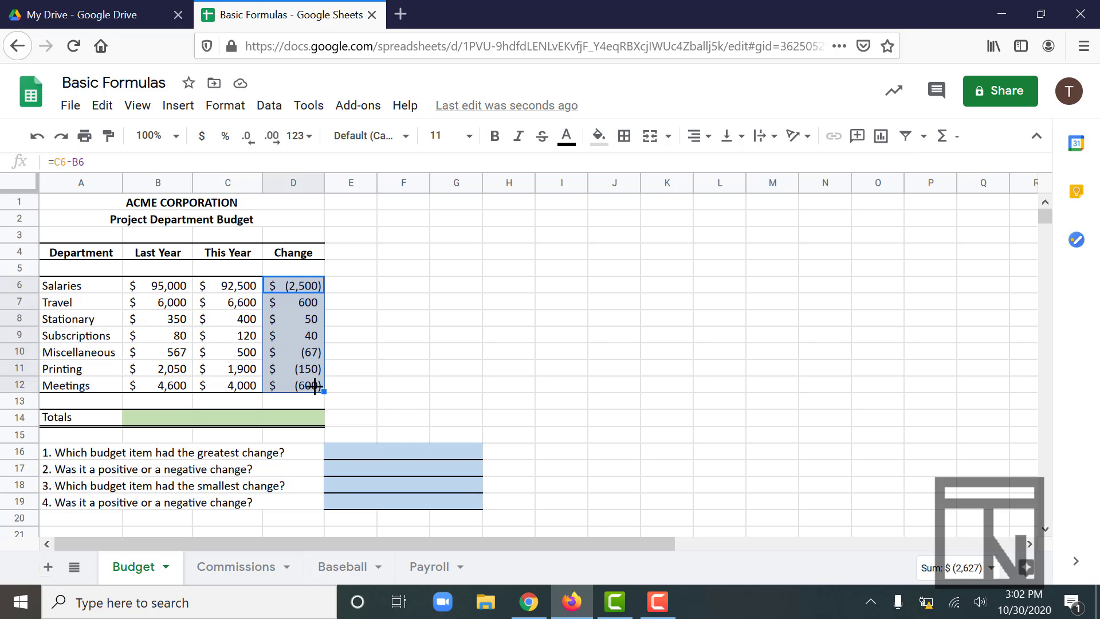
{"action": "left_click", "coordinate": [256, 324]}
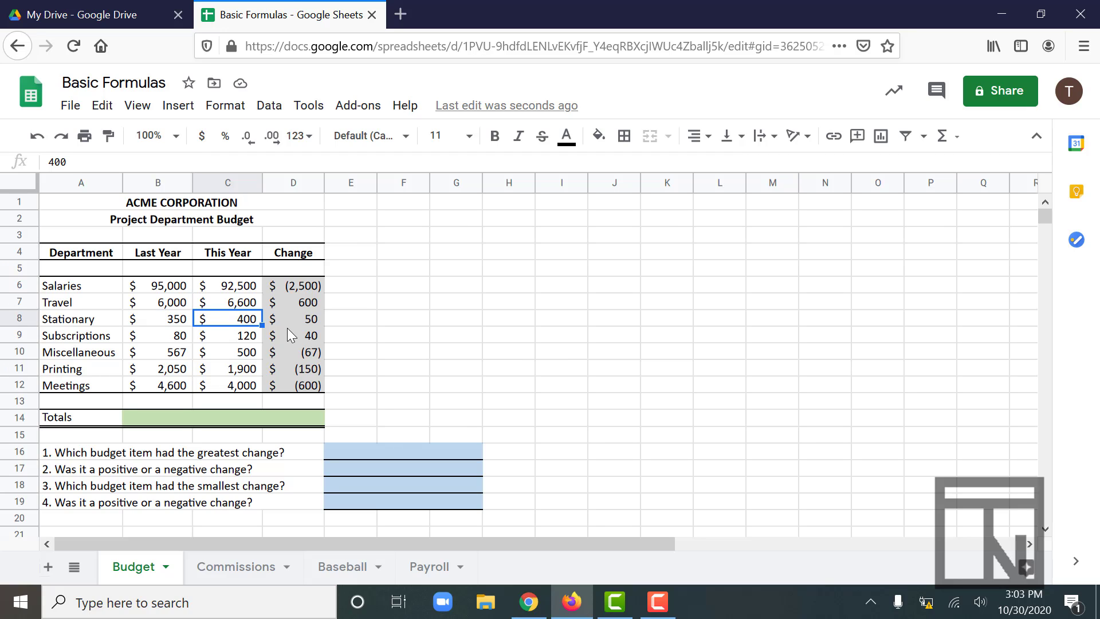
{"action": "left_click", "coordinate": [153, 419]}
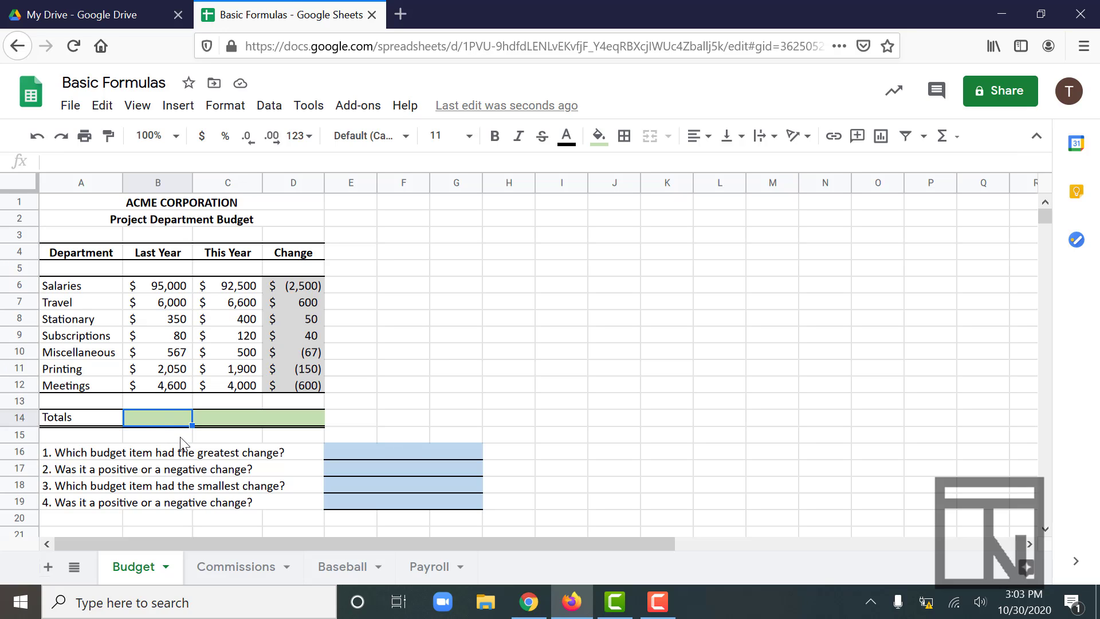
{"action": "type", "text": "="}
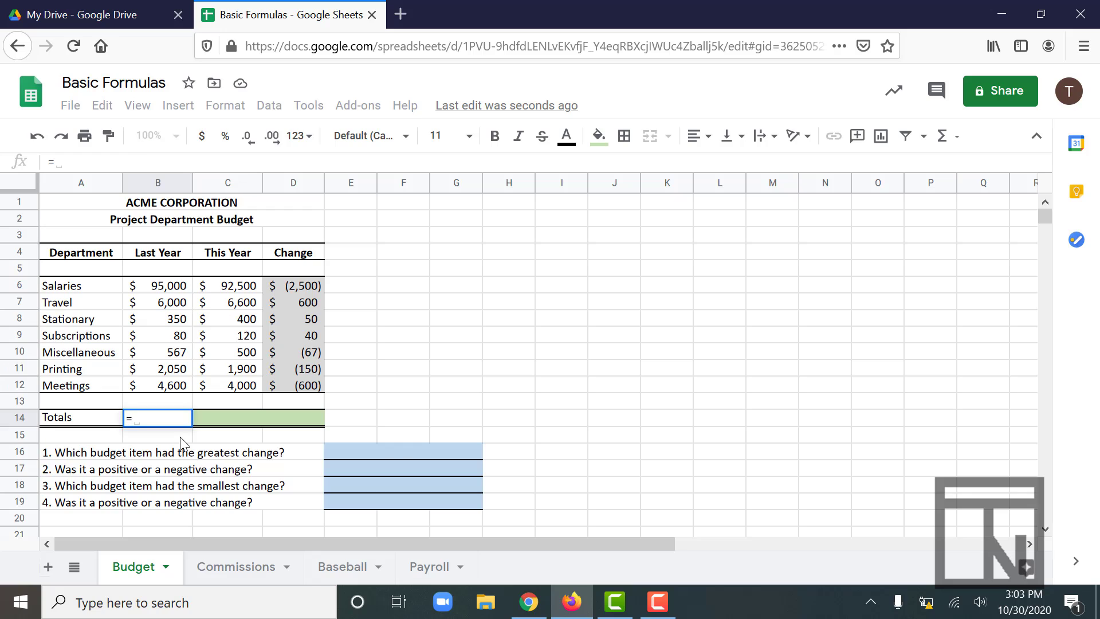
{"action": "left_click", "coordinate": [159, 289]}
{"action": "type", "text": "+"}
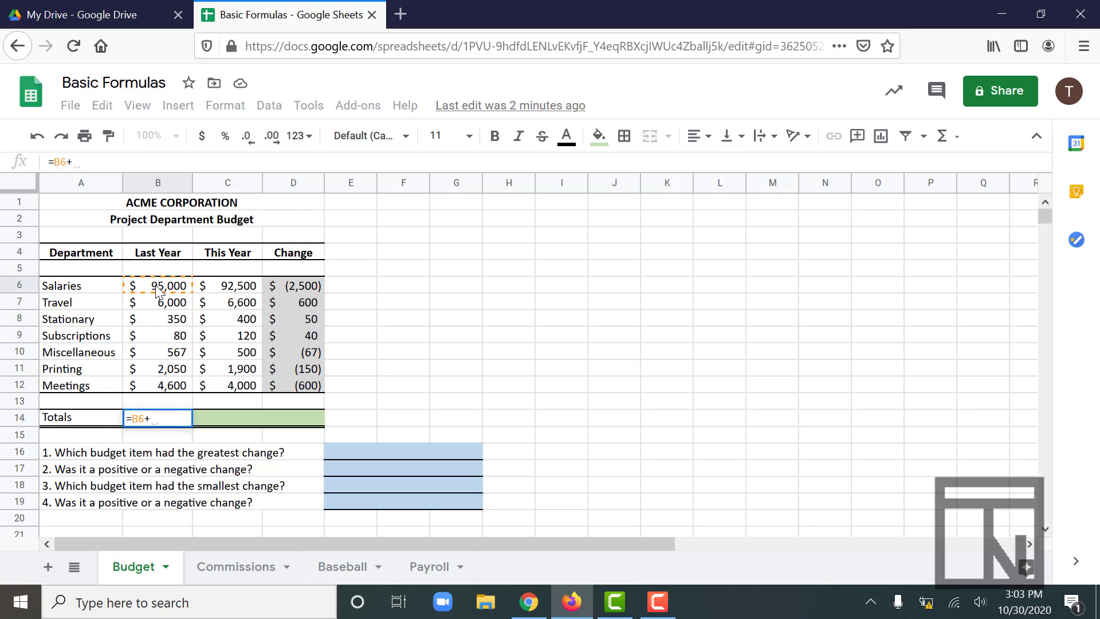
{"action": "left_click", "coordinate": [162, 305]}
{"action": "type", "text": "+"}
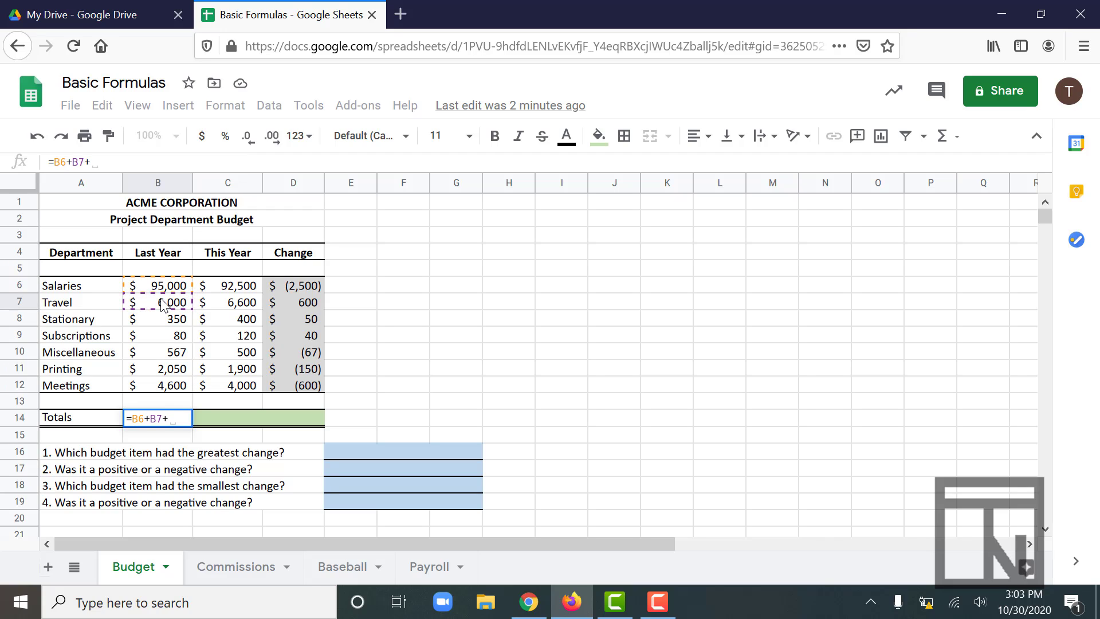
{"action": "left_click", "coordinate": [166, 324]}
{"action": "type", "text": "+"}
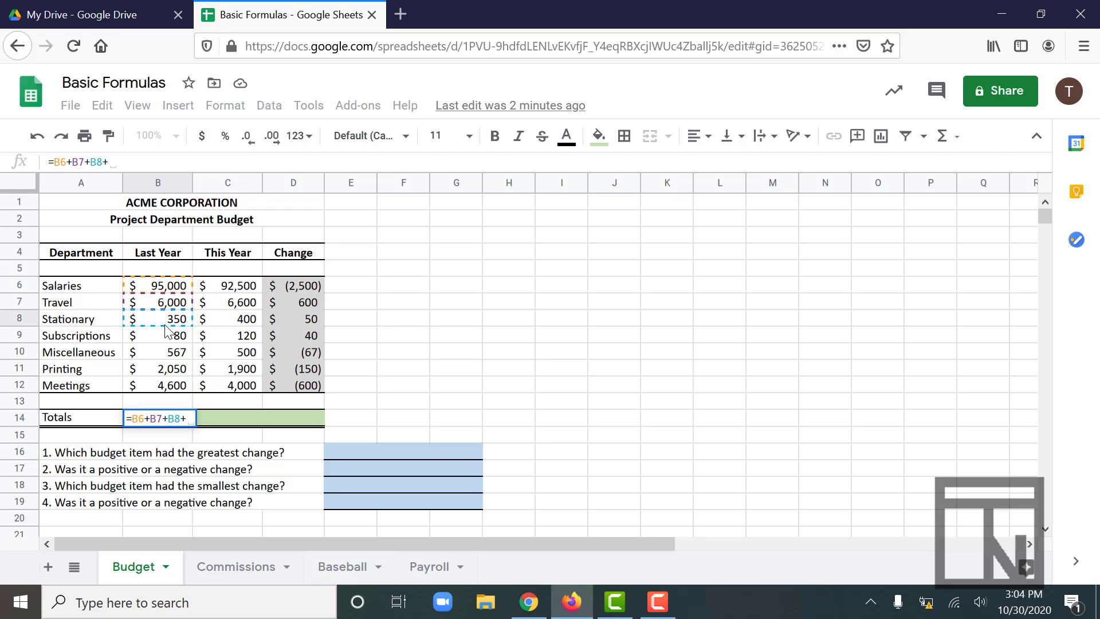
{"action": "left_click", "coordinate": [169, 340]}
{"action": "type", "text": "+"}
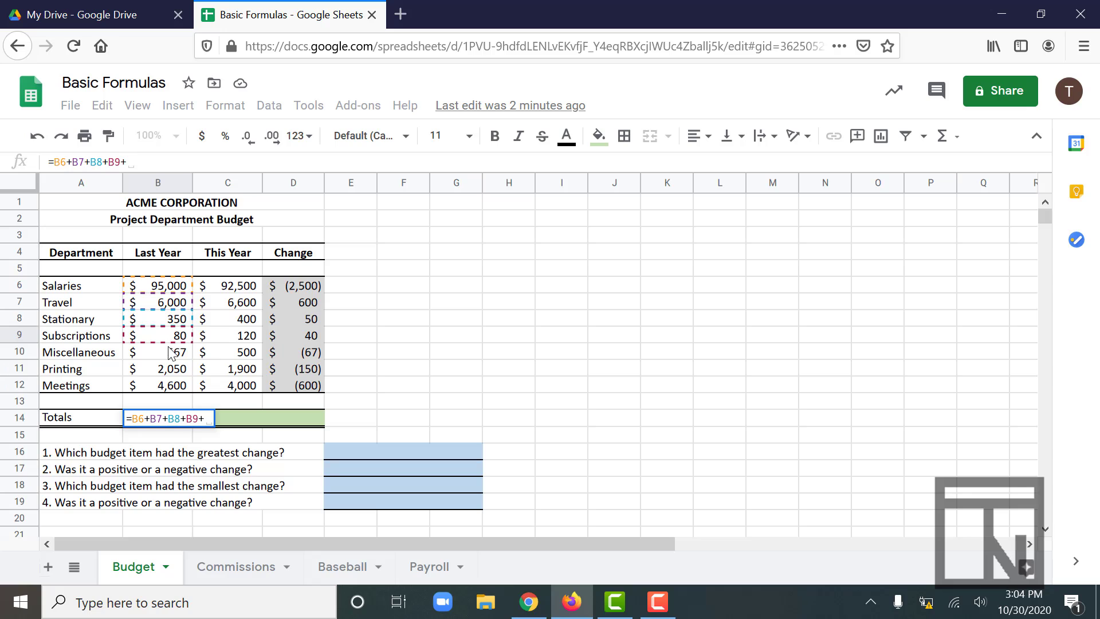
{"action": "left_click", "coordinate": [171, 351]}
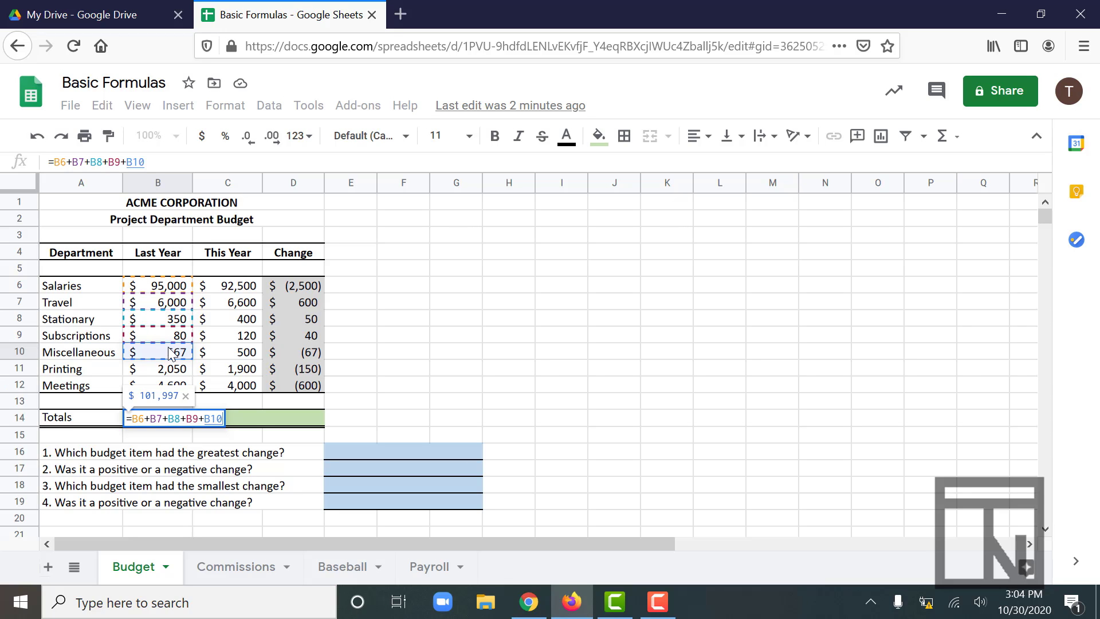
{"action": "key", "text": "BackSpace"}
{"action": "key", "text": "BackSpace"}
{"action": "key", "text": "BackSpace"}
{"action": "key", "text": "BackSpace"}
{"action": "key", "text": "BackSpace"}
{"action": "key", "text": "BackSpace"}
{"action": "key", "text": "BackSpace"}
{"action": "key", "text": "BackSpace"}
{"action": "key", "text": "BackSpace"}
{"action": "key", "text": "BackSpace"}
{"action": "key", "text": "BackSpace"}
{"action": "key", "text": "BackSpace"}
{"action": "key", "text": "BackSpace"}
{"action": "key", "text": "BackSpace"}
{"action": "key", "text": "BackSpace"}
{"action": "key", "text": "BackSpace"}
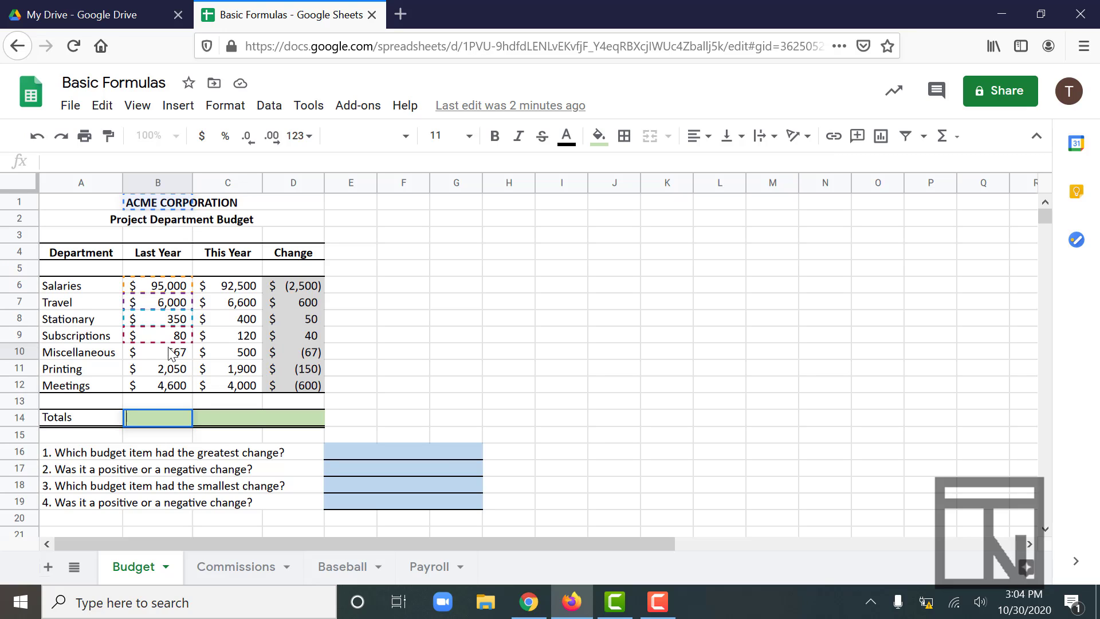
Begin a SUM function in the Last Year total cell B14 and dismiss its function help.
{"action": "type", "text": "="}
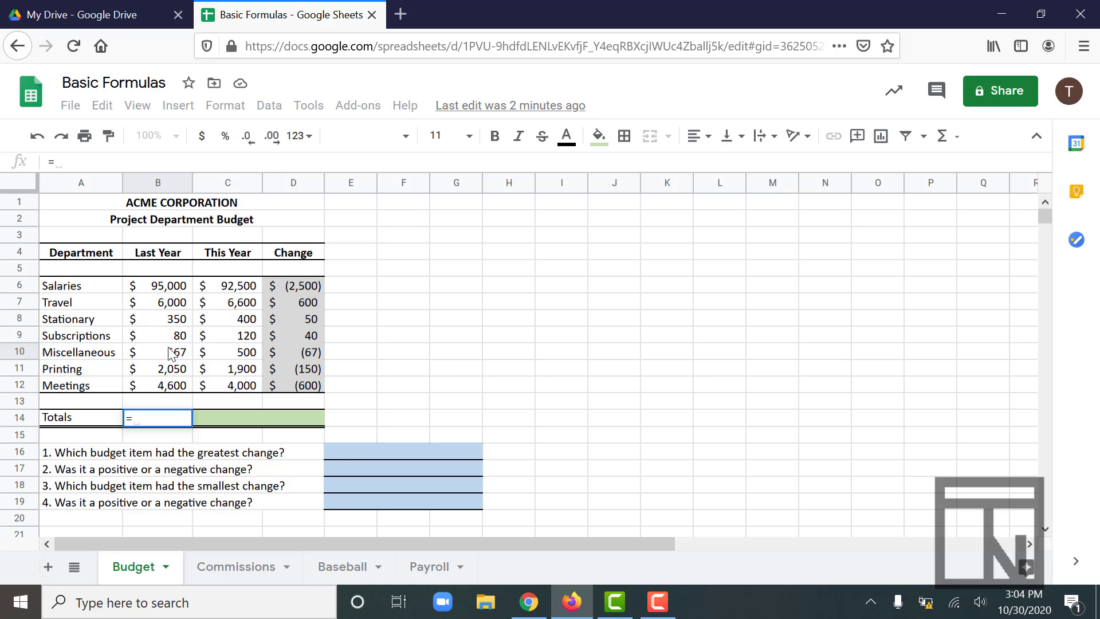
{"action": "type", "text": "SUM"}
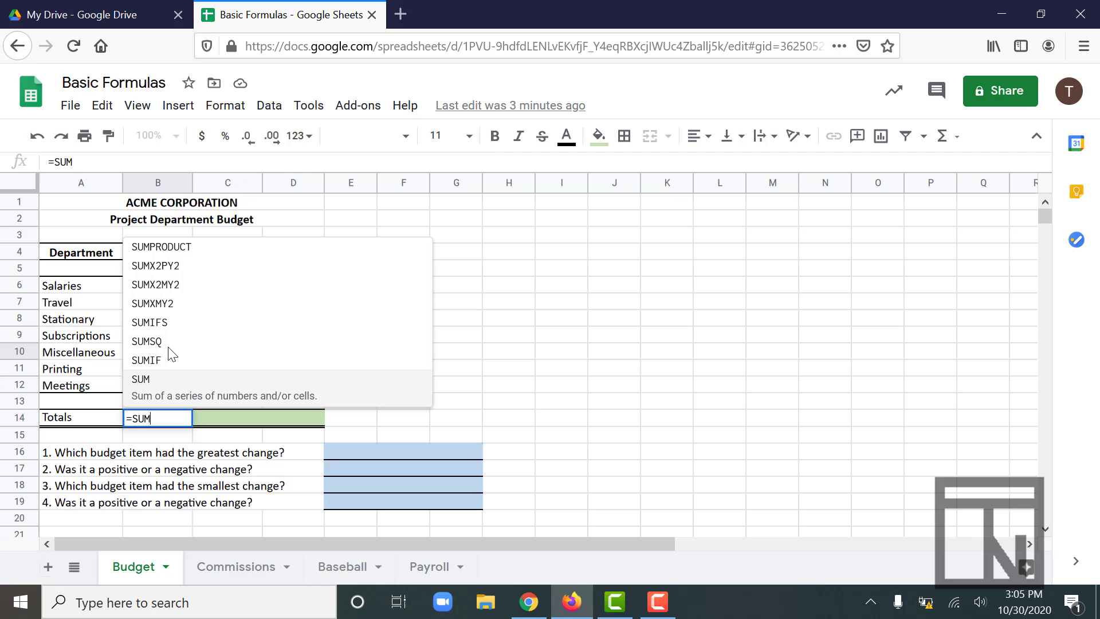
{"action": "type", "text": "("}
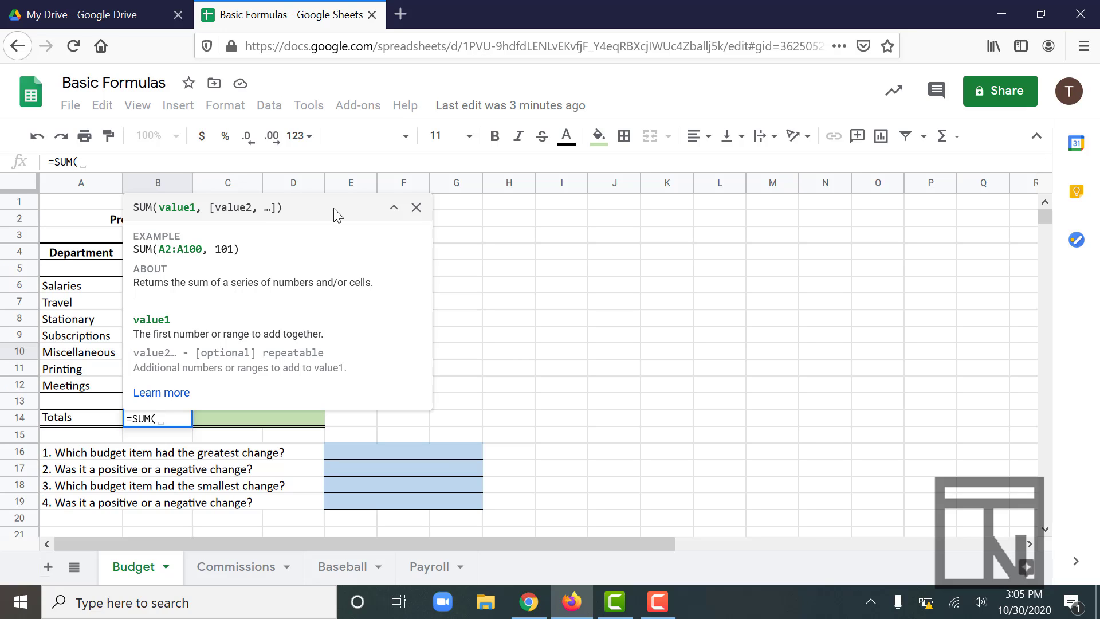
{"action": "left_click", "coordinate": [413, 211]}
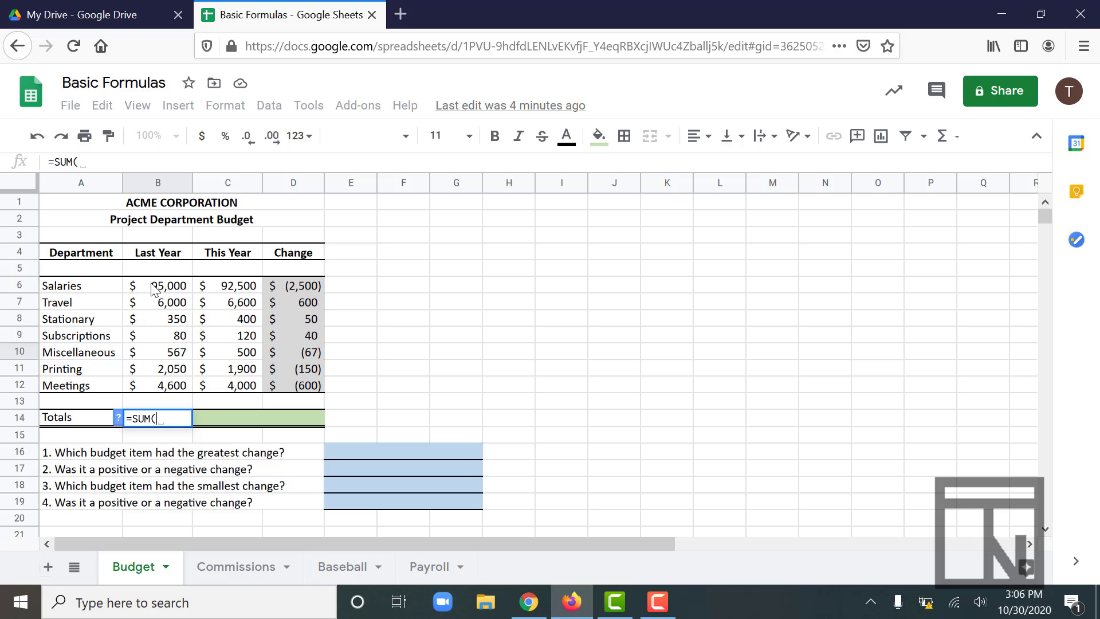
{"action": "type", "text": "B6"}
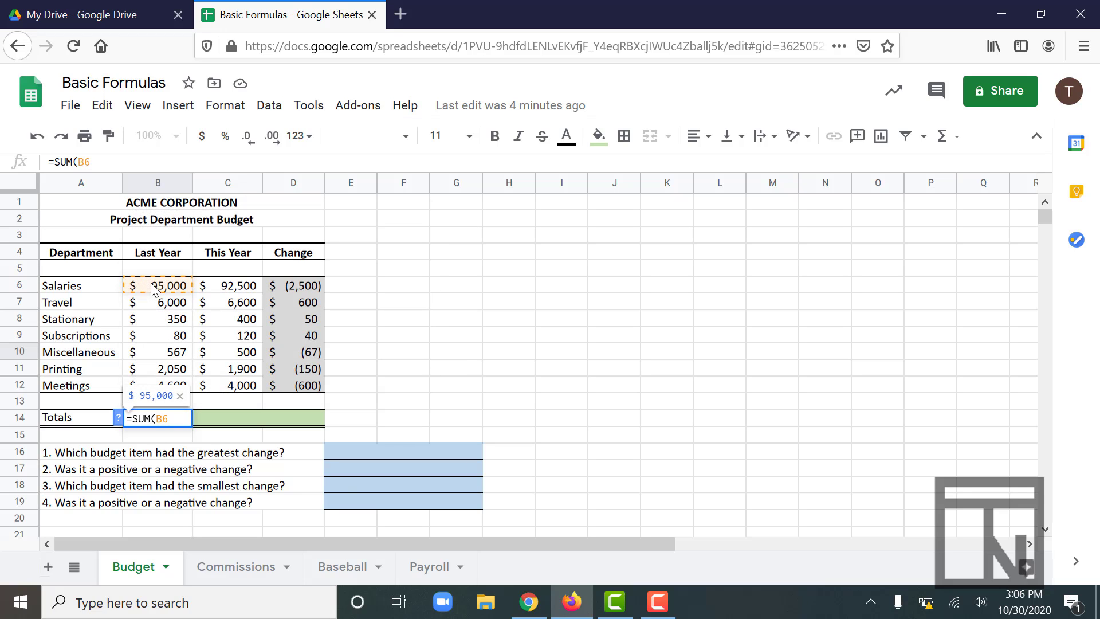
{"action": "type", "text": ":"}
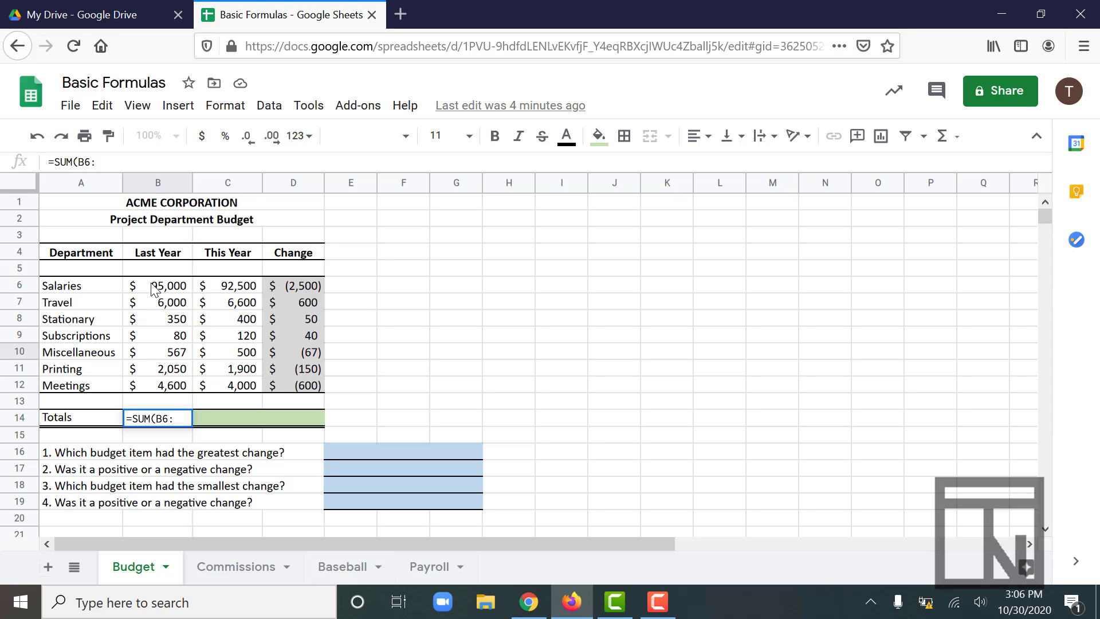
{"action": "type", "text": "B12"}
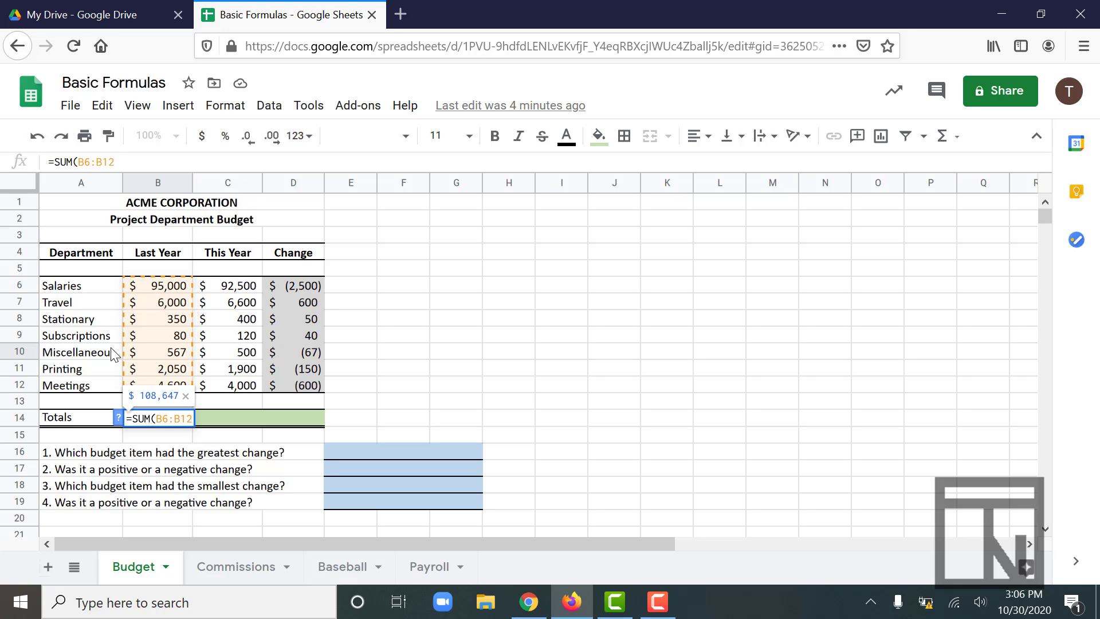
{"action": "key", "text": "BackSpace"}
{"action": "key", "text": "BackSpace"}
{"action": "key", "text": "BackSpace"}
{"action": "key", "text": "BackSpace"}
{"action": "key", "text": "BackSpace"}
{"action": "key", "text": "BackSpace"}
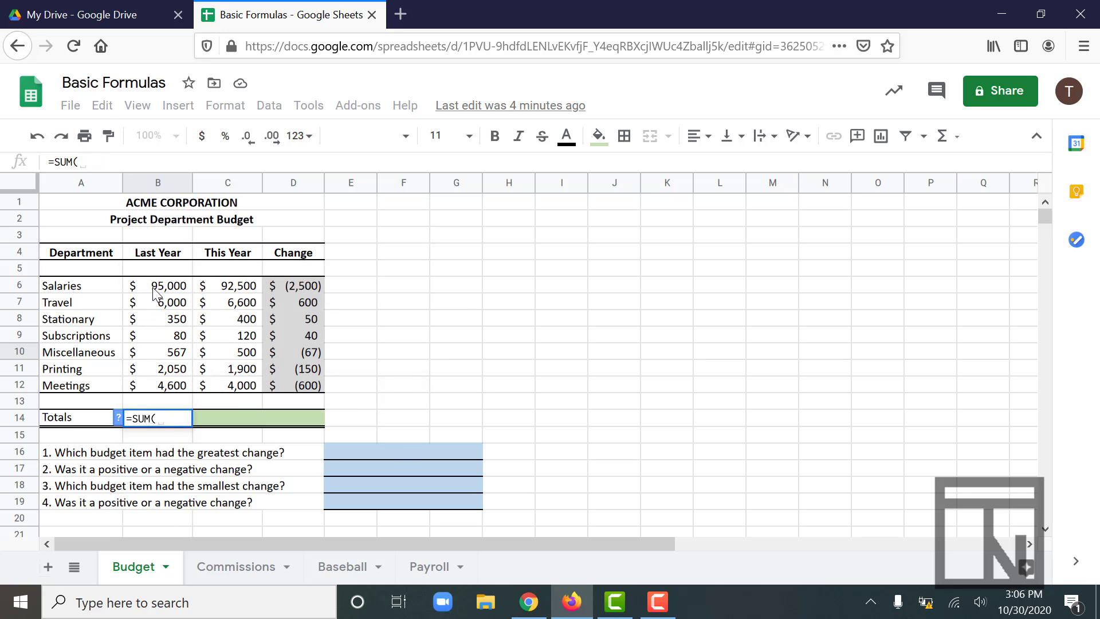
Pick B6:B12 as the range and complete the Last Year total in B14 as =SUM(B6:B12).
{"action": "left_click_drag", "start_coordinate": [154, 292], "coordinate": [164, 384]}
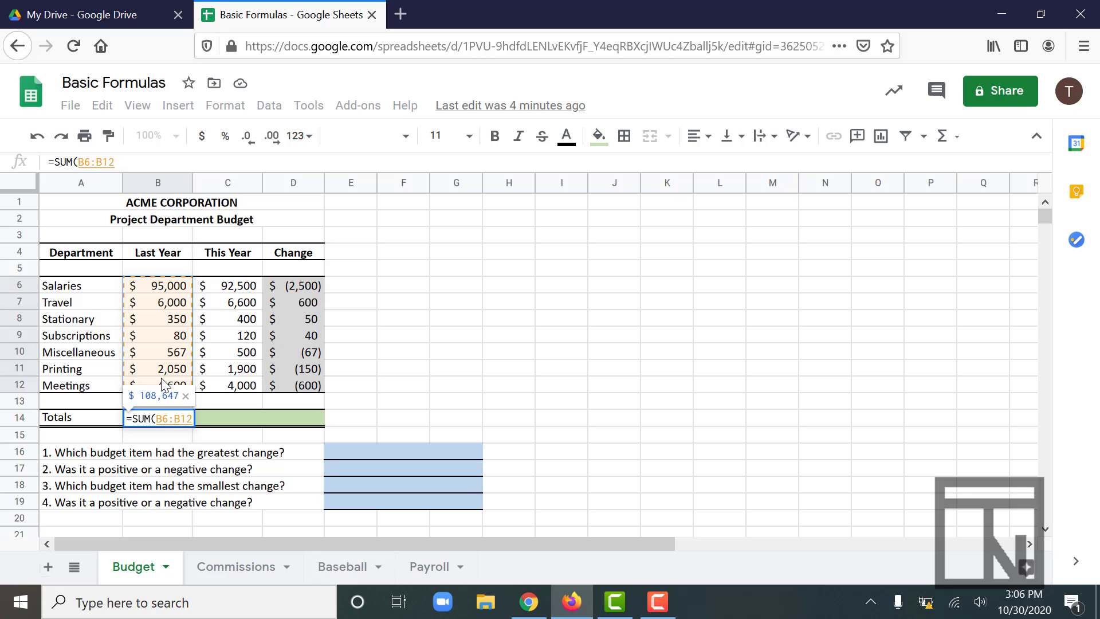
{"action": "type", "text": ")"}
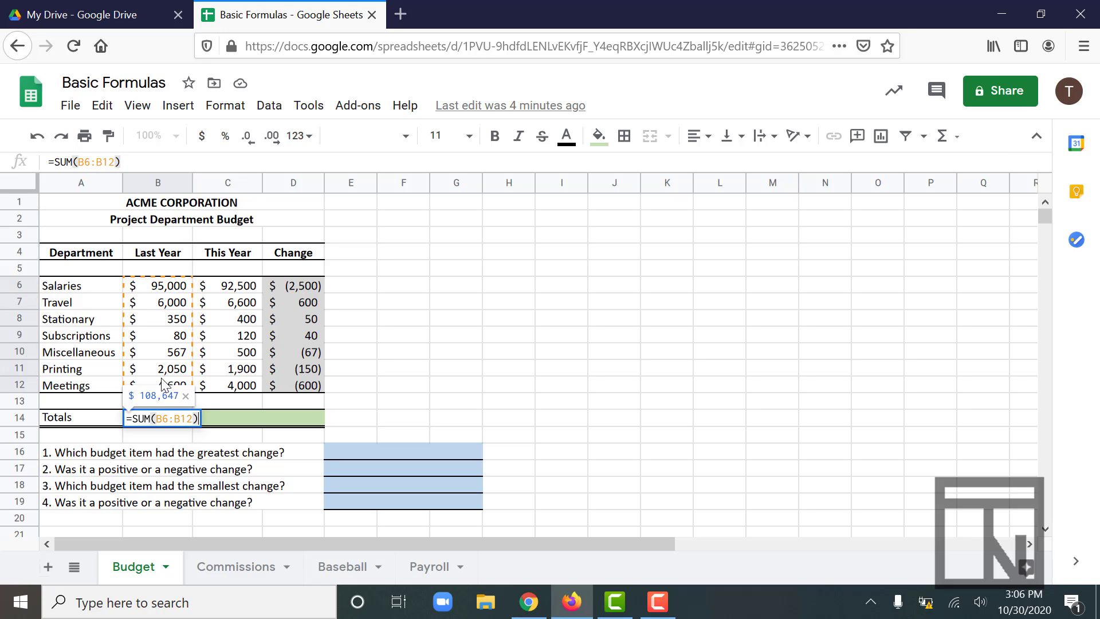
{"action": "key", "text": "Return"}
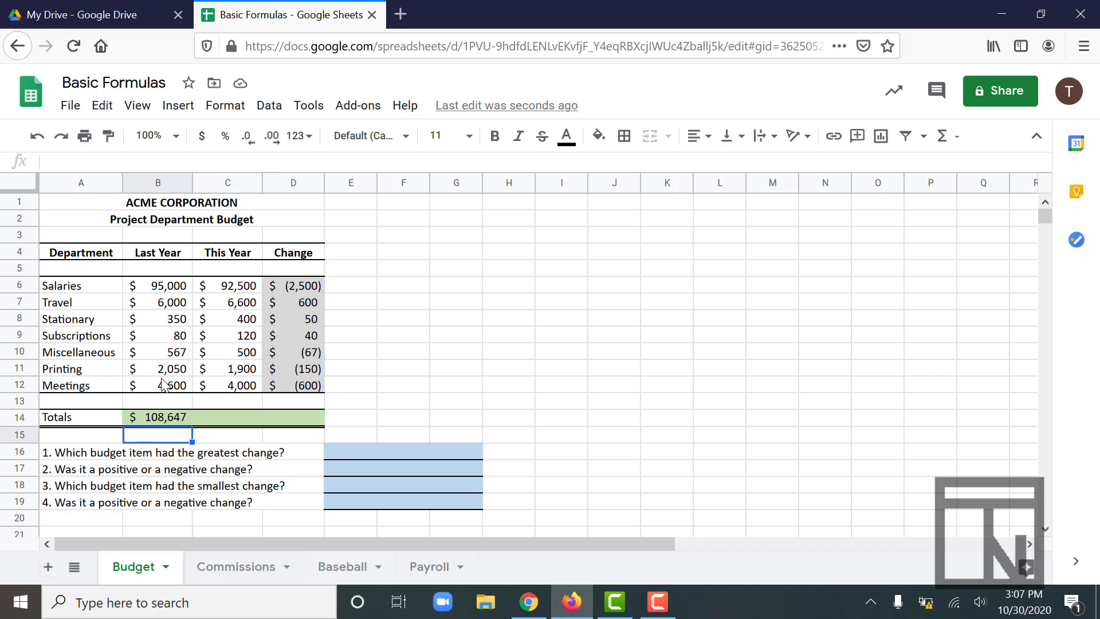
Insert the built-in SUM function in the This Year total cell C14 with the range C6:C12.
{"action": "left_click", "coordinate": [955, 138]}
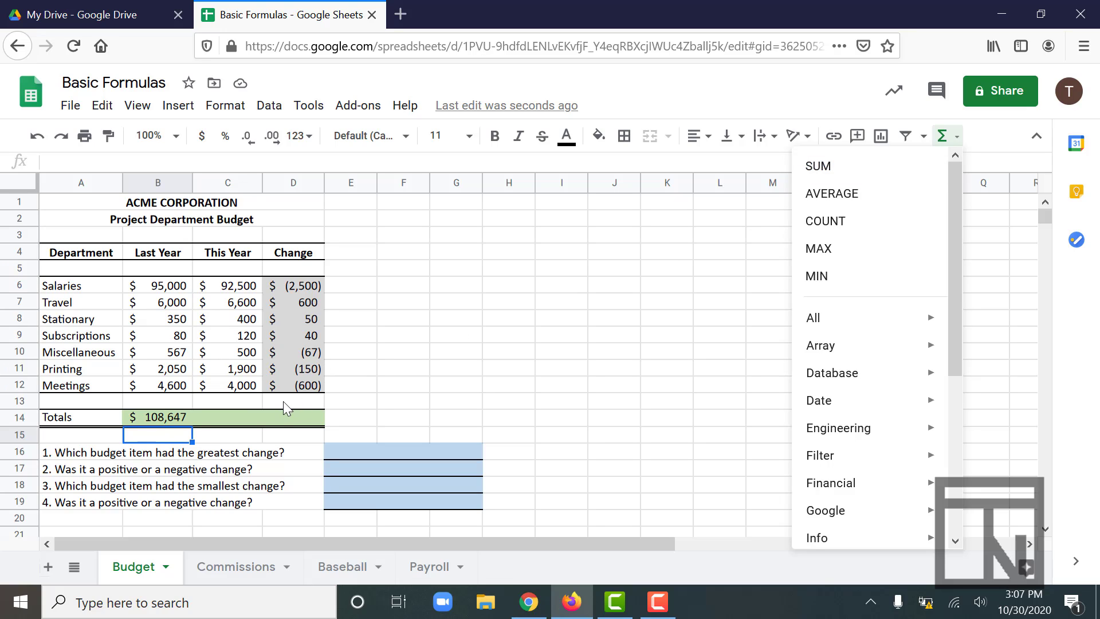
{"action": "left_click", "coordinate": [229, 420]}
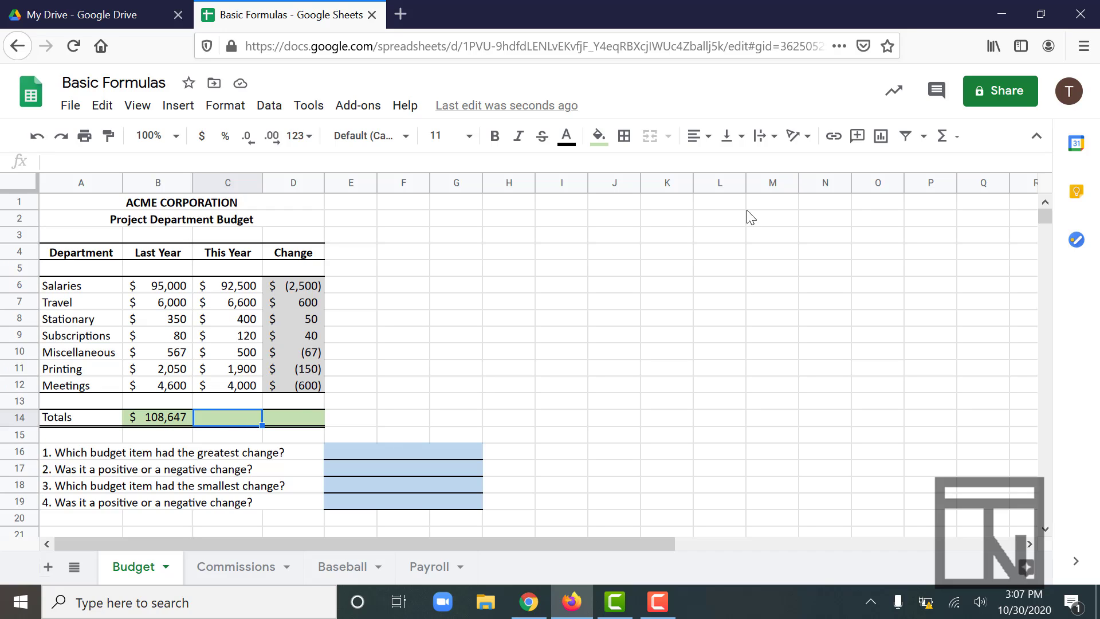
{"action": "left_click", "coordinate": [958, 139]}
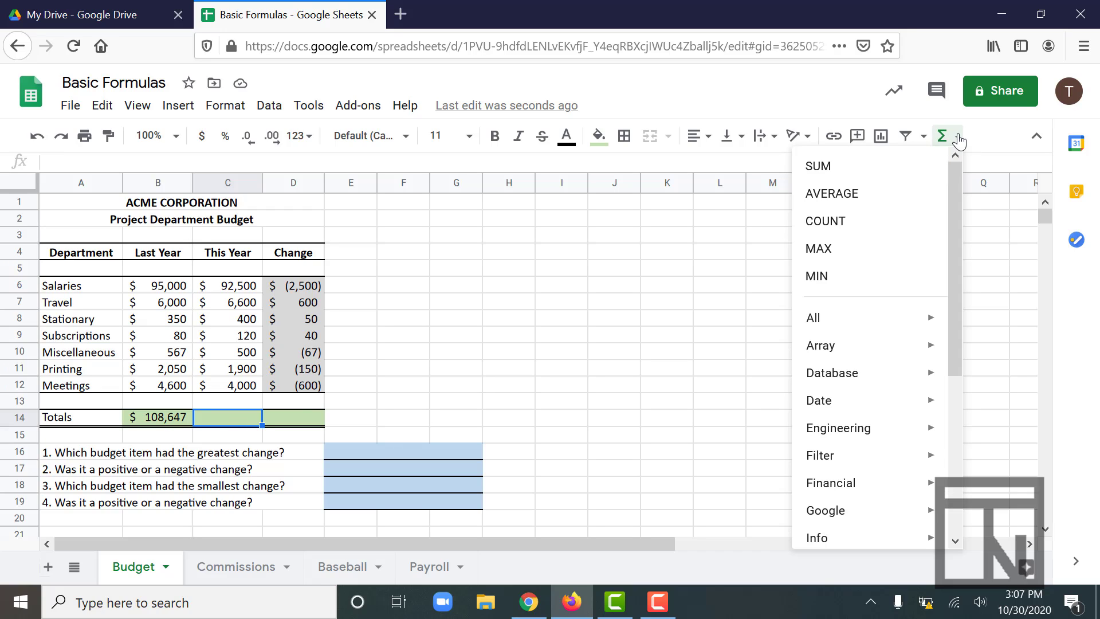
{"action": "left_click", "coordinate": [835, 177]}
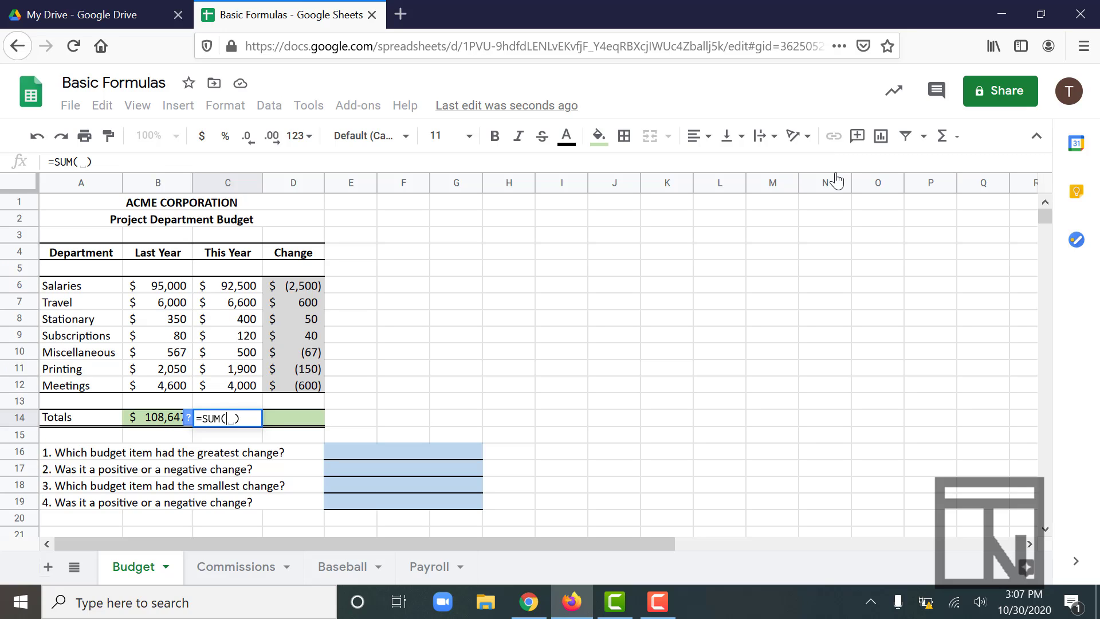
{"action": "left_click", "coordinate": [232, 289]}
{"action": "left_click", "coordinate": [224, 385], "text": "shift"}
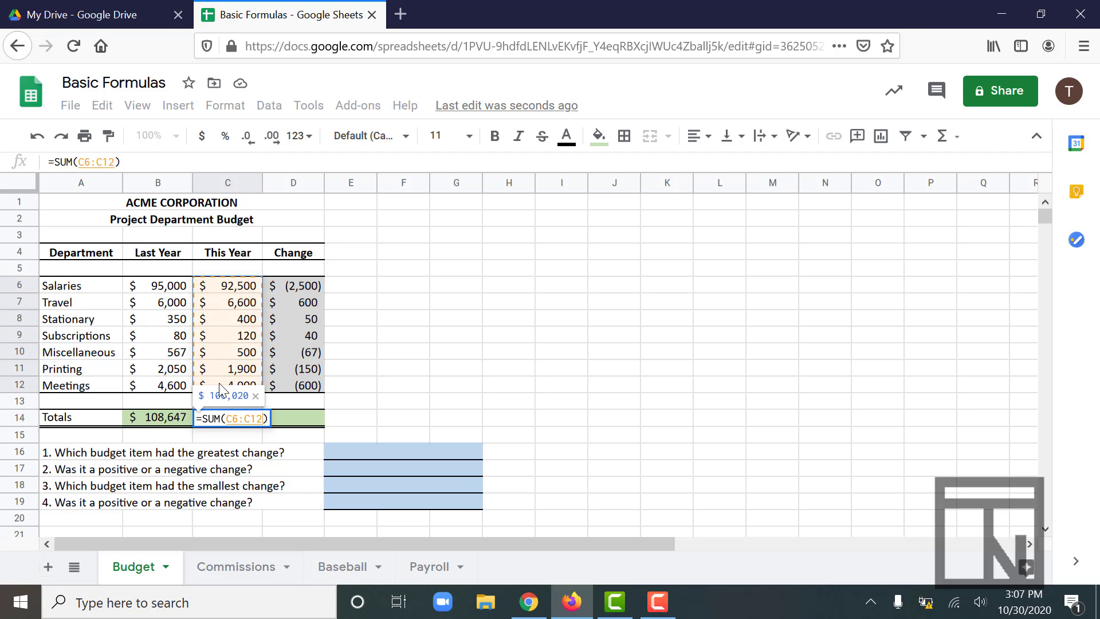
{"action": "key", "text": "Return"}
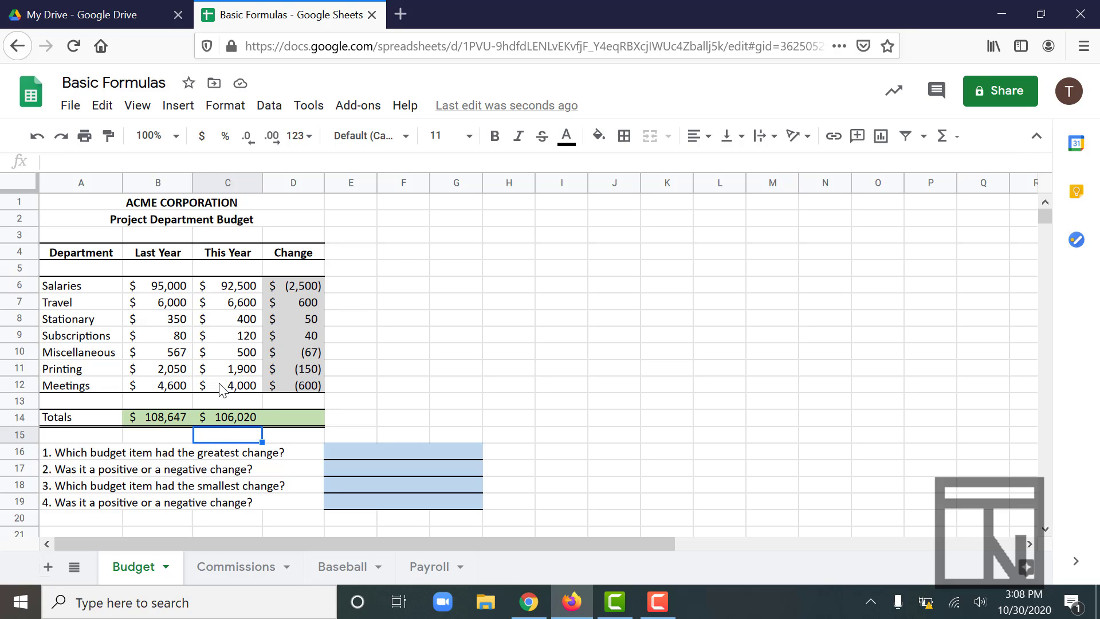
Copy the Last Year total formula from B14 across C14 and D14 to complete the Totals row.
{"action": "left_click", "coordinate": [293, 417]}
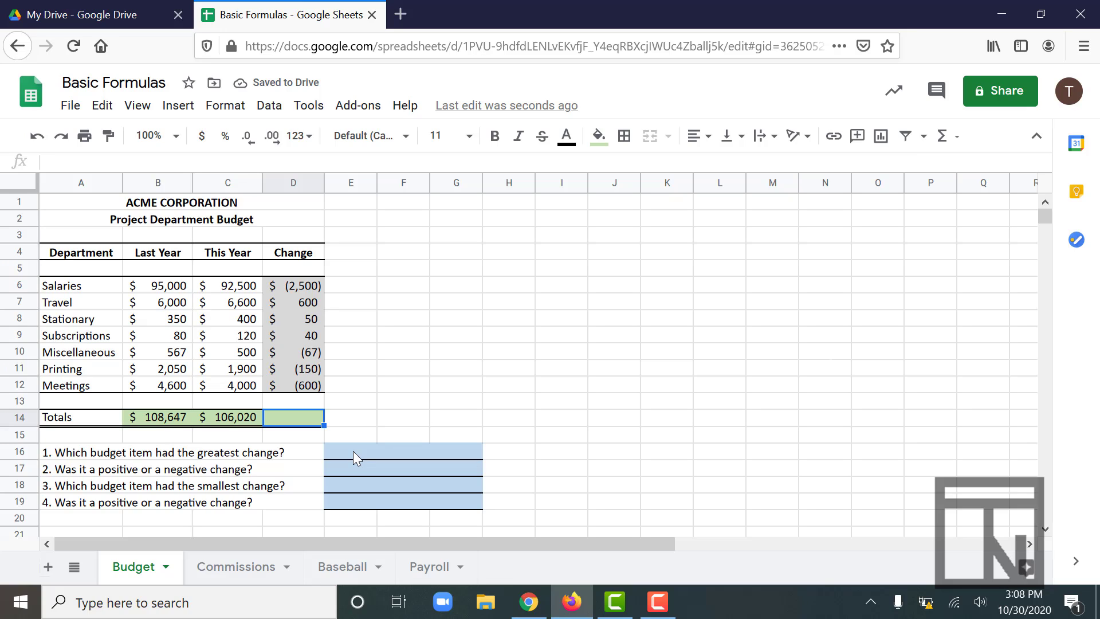
{"action": "left_click", "coordinate": [144, 423]}
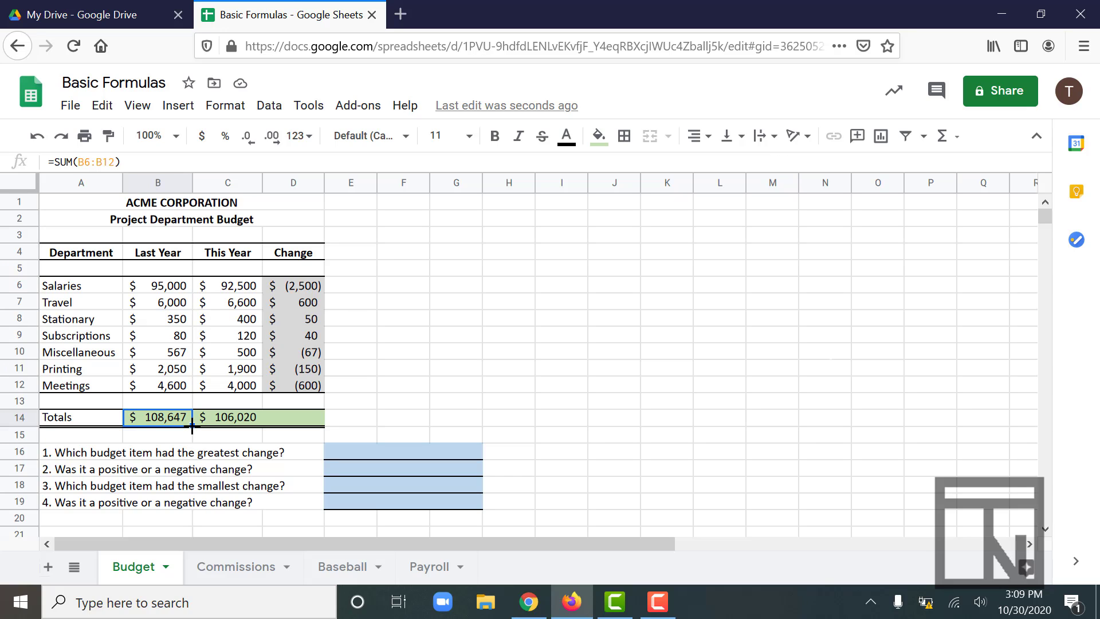
{"action": "left_click_drag", "start_coordinate": [192, 426], "coordinate": [313, 423]}
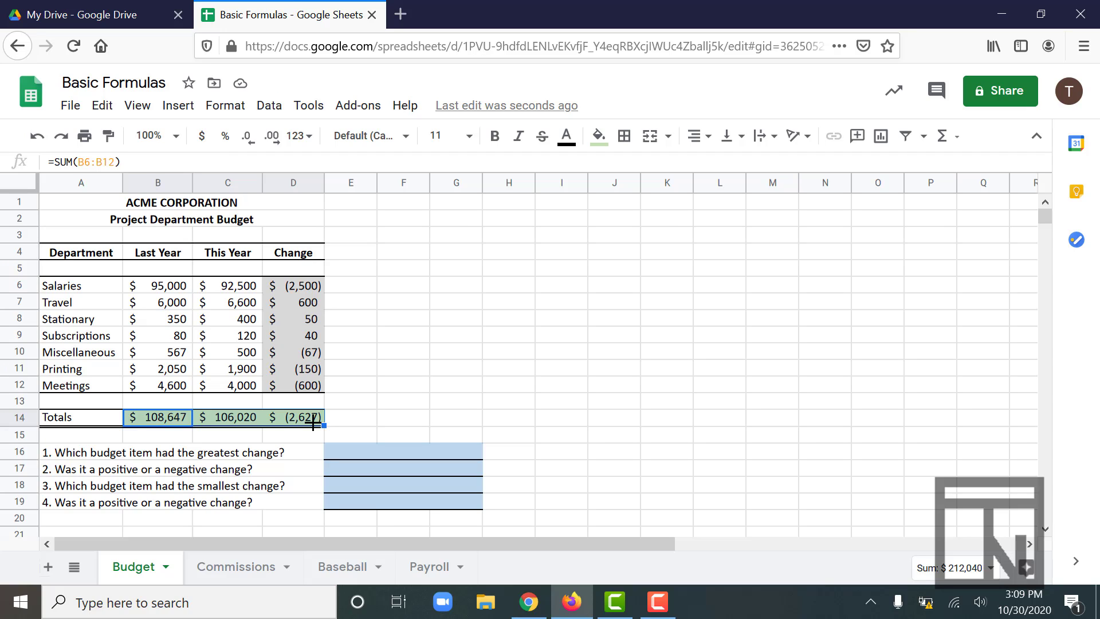
Answer questions 1 and 2 about the greatest budget change with Salaries in E16 and Negative in E17.
{"action": "left_click", "coordinate": [387, 456]}
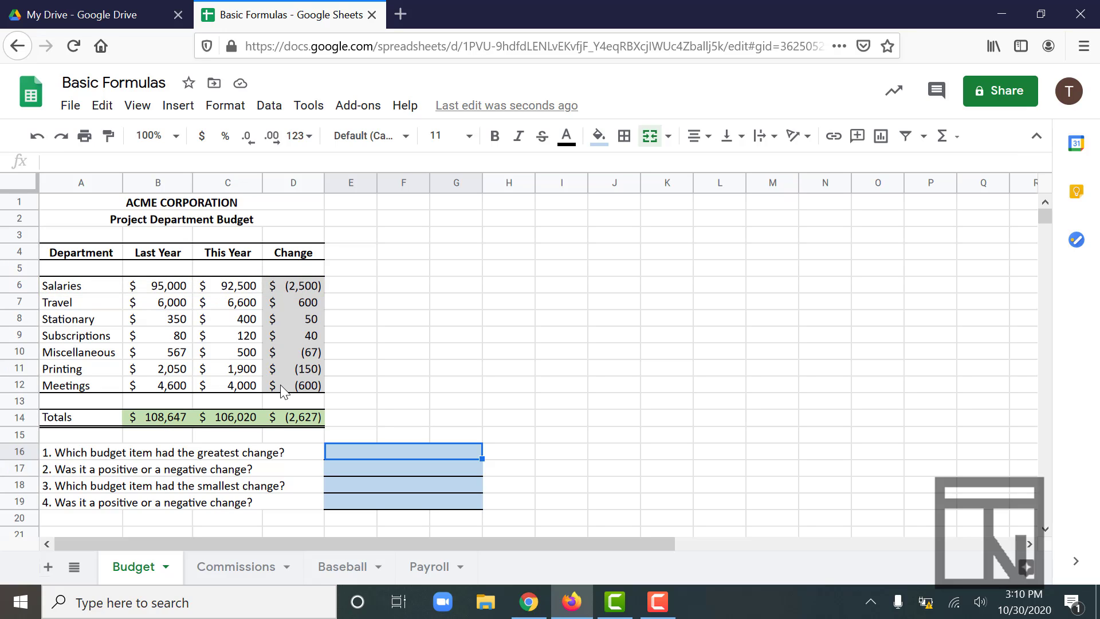
{"action": "type", "text": "Salaries"}
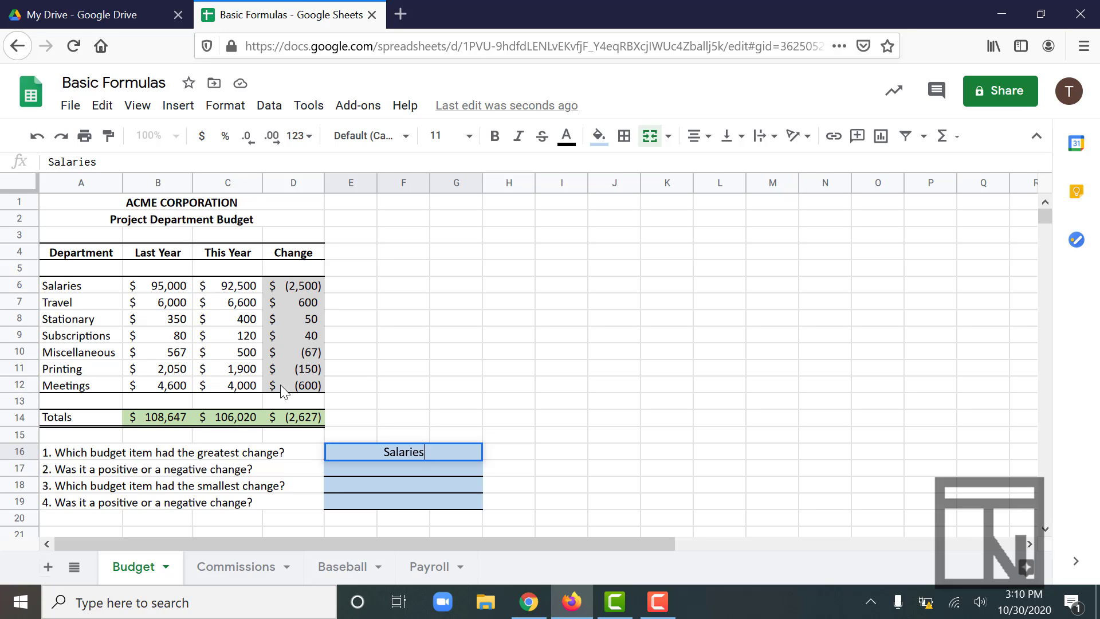
{"action": "left_click", "coordinate": [371, 468]}
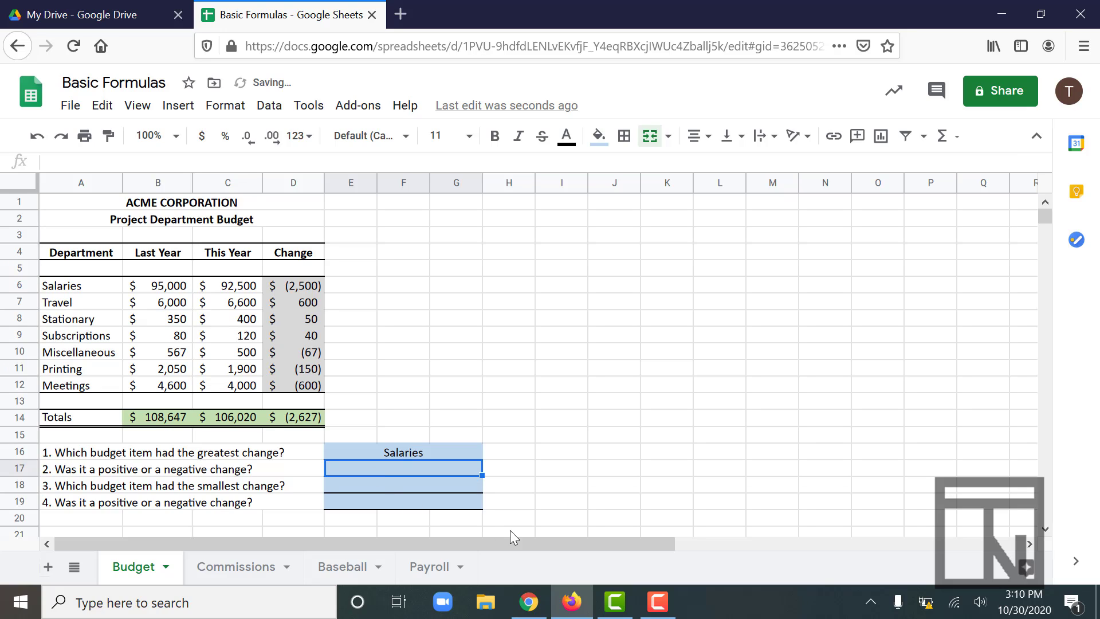
{"action": "type", "text": "Negative"}
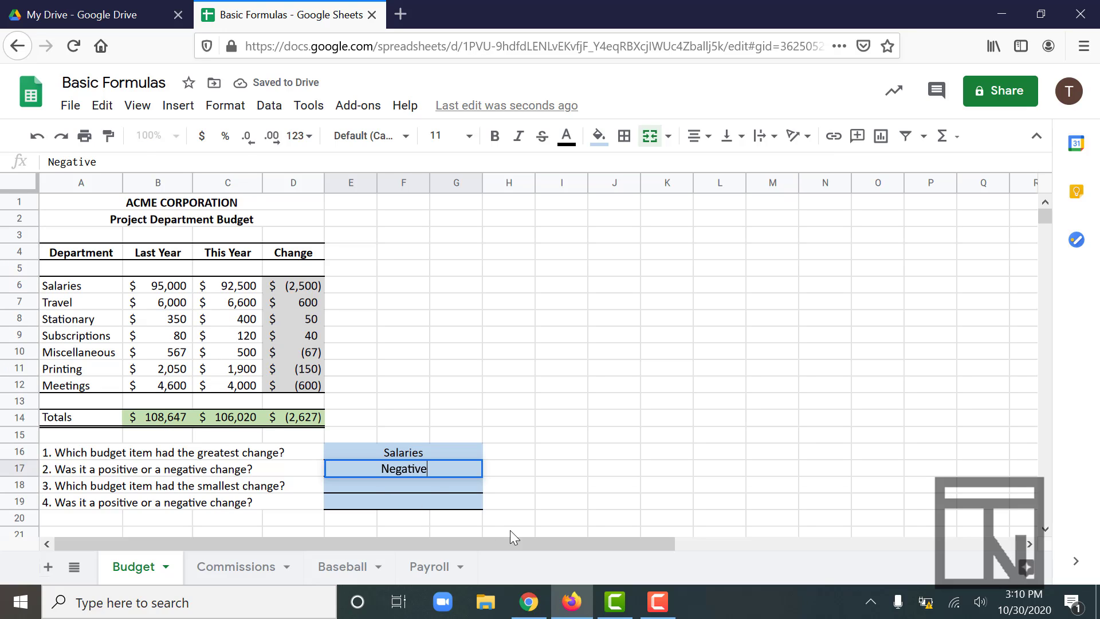
Answer questions 3 and 4 about the smallest budget change with Subscriptions in E18 and Positive in E19.
{"action": "left_click", "coordinate": [412, 484]}
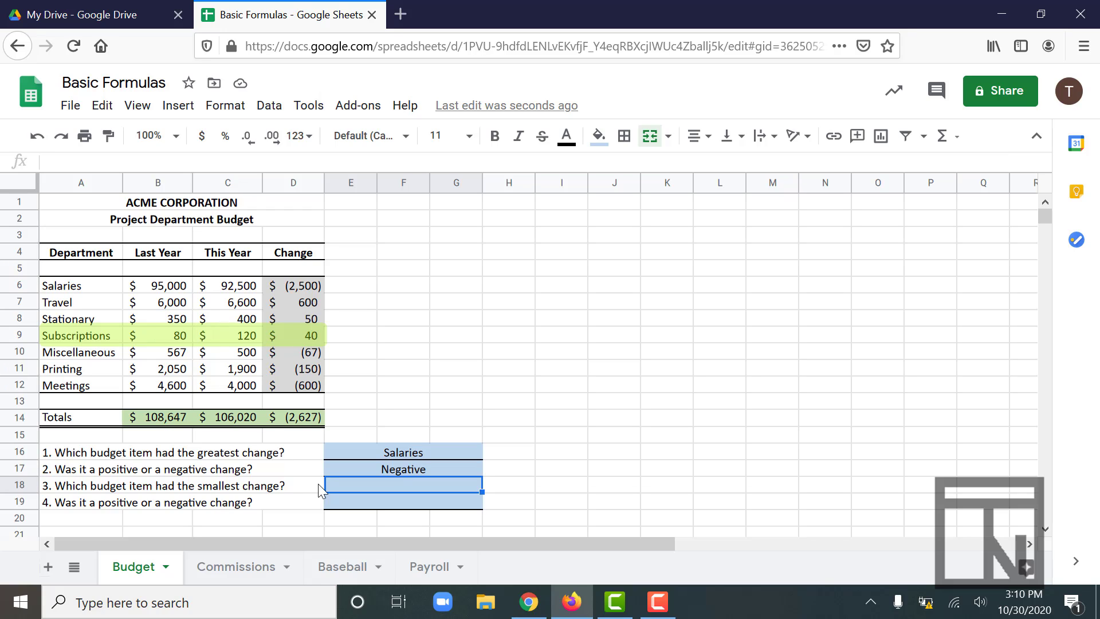
{"action": "type", "text": "Subscriptio"}
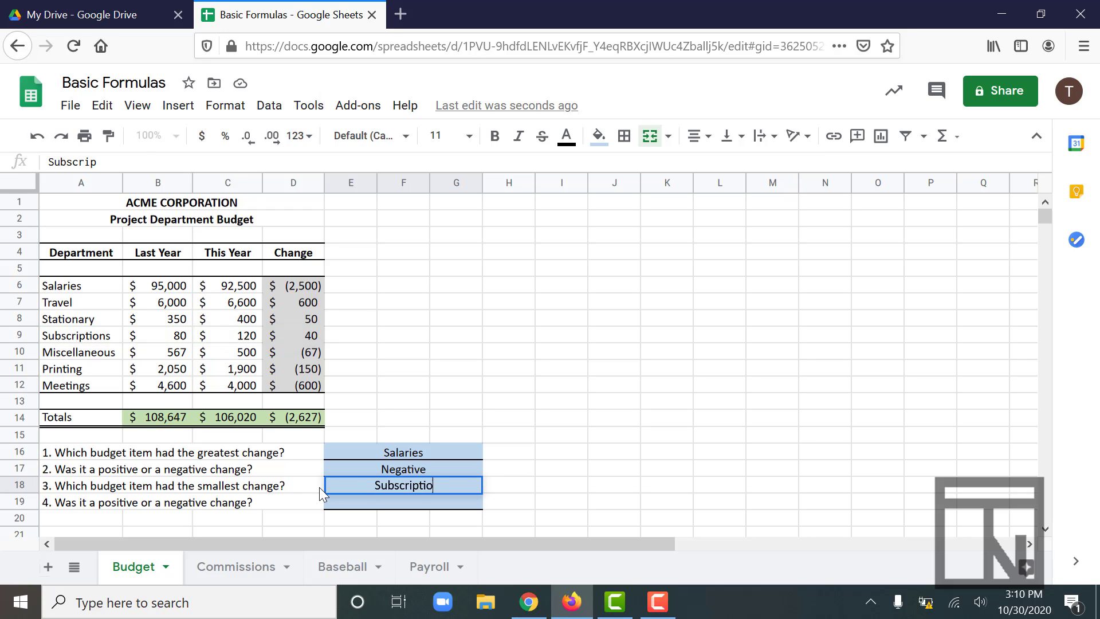
{"action": "type", "text": "ns"}
{"action": "left_click", "coordinate": [373, 501]}
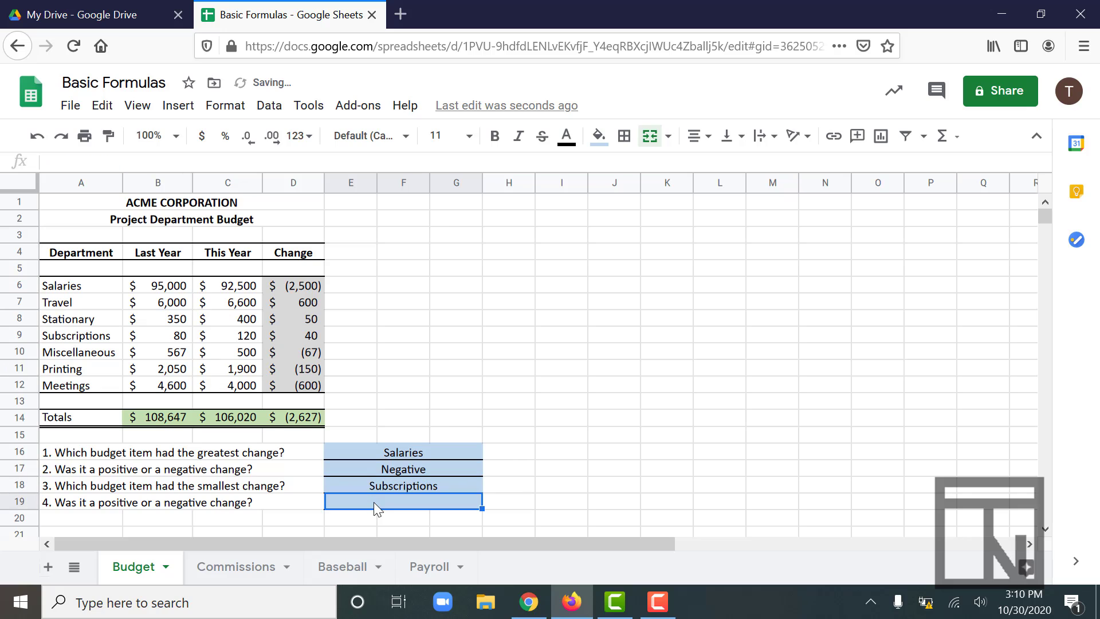
{"action": "type", "text": "Positice"}
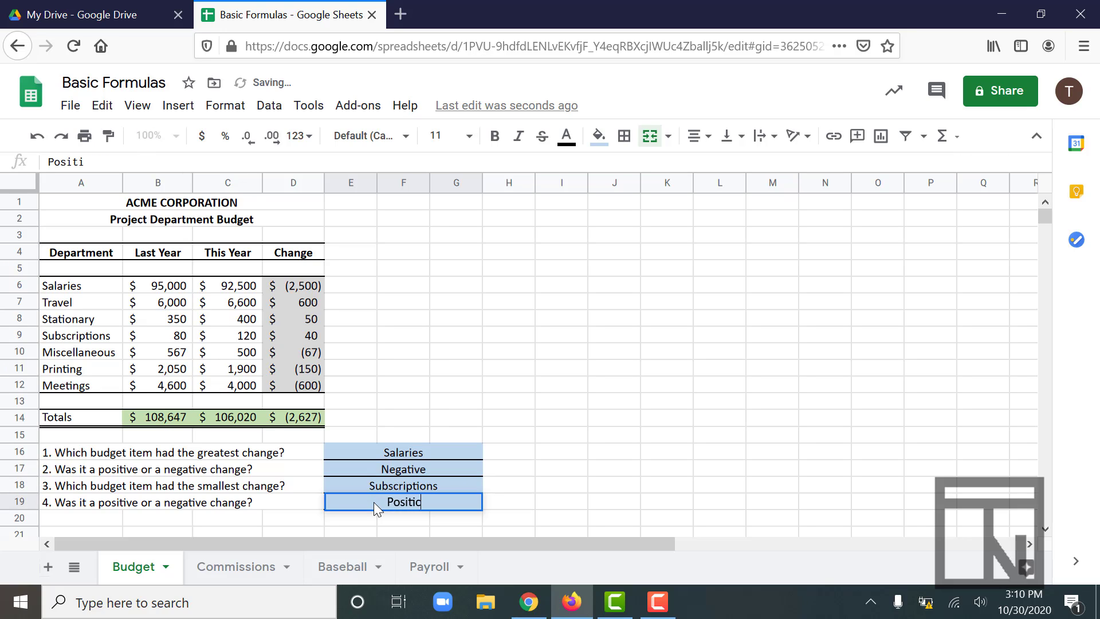
{"action": "key", "text": "BackSpace"}
{"action": "key", "text": "BackSpace"}
{"action": "type", "text": "ve"}
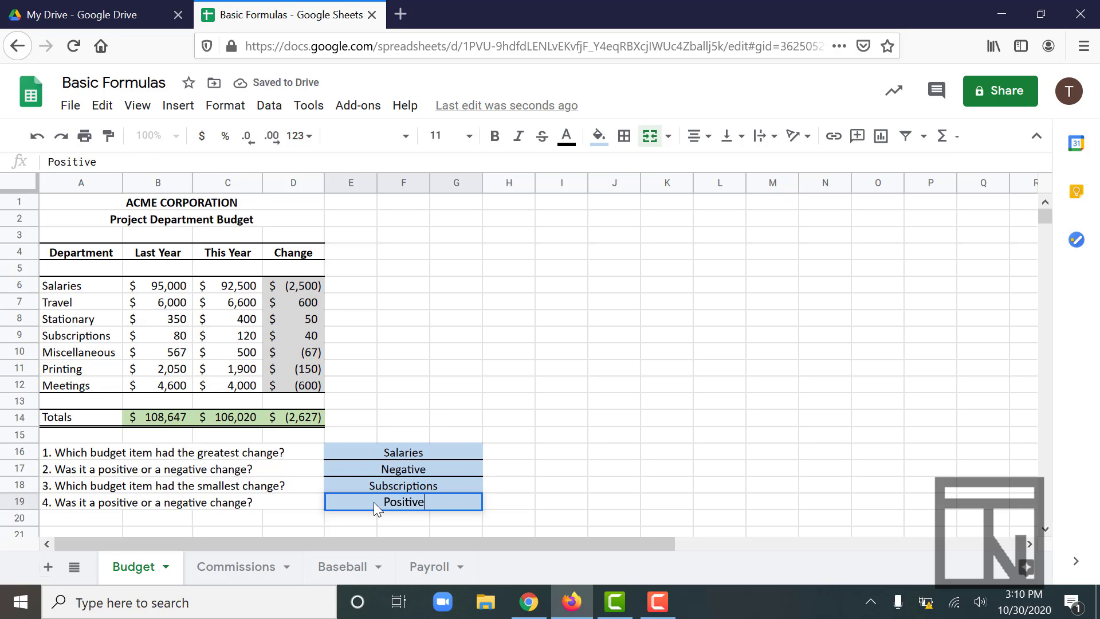
{"action": "left_click", "coordinate": [382, 424]}
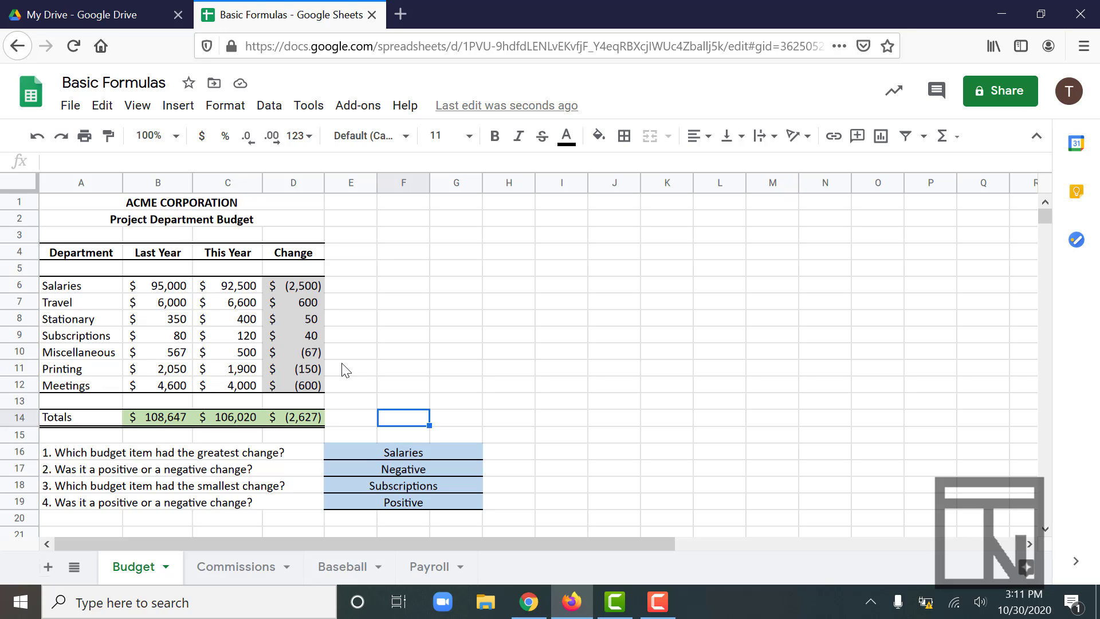
Select the Salaries change cell D6 and switch the Budget sheet to show formulas instead of results.
{"action": "left_click", "coordinate": [289, 291]}
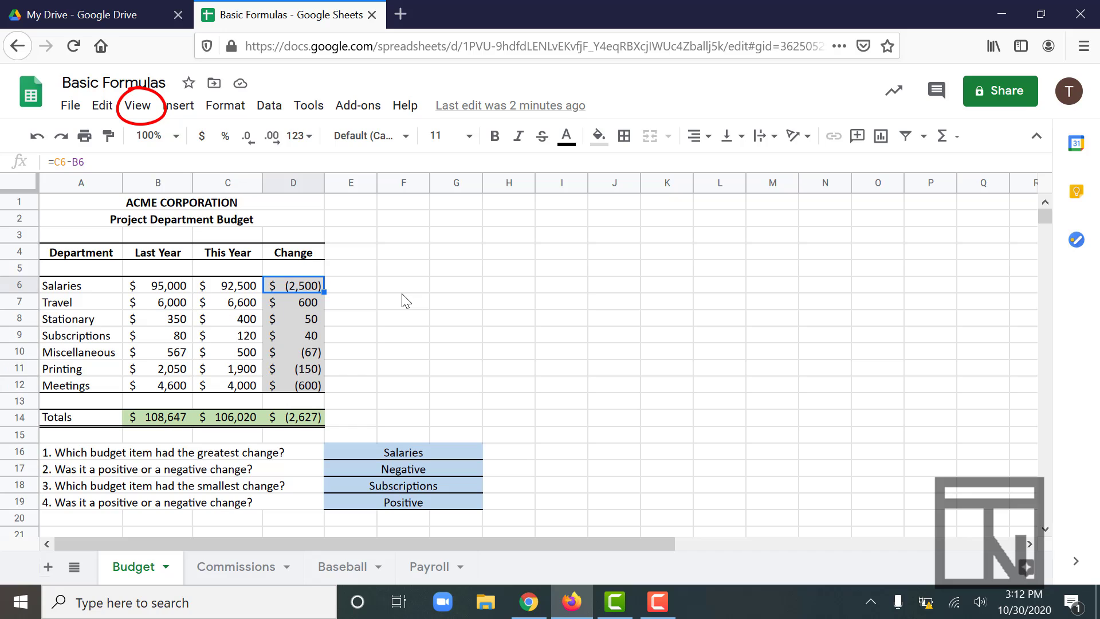
{"action": "left_click", "coordinate": [136, 112]}
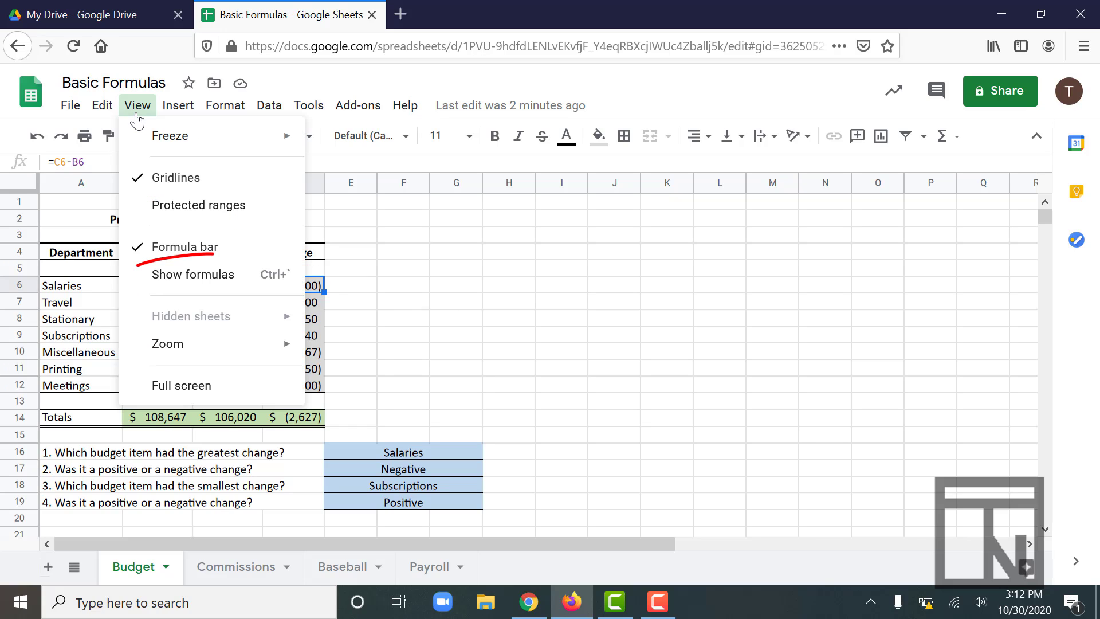
{"action": "left_click", "coordinate": [179, 273]}
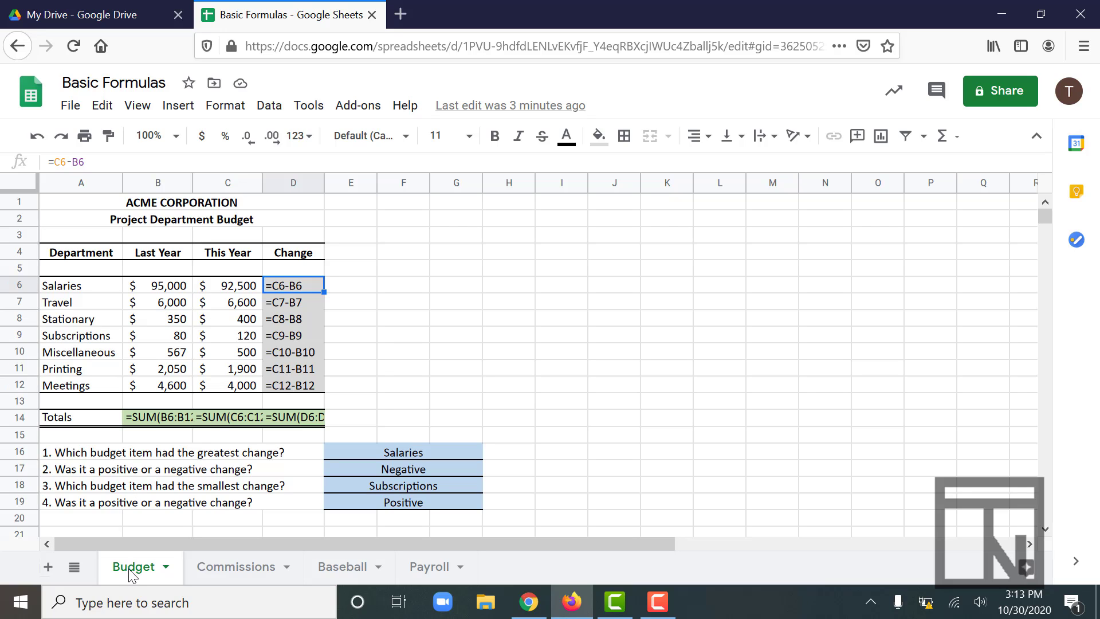
Look through the Commissions, Baseball and Payroll sheets to see their layouts and the cells left to fill.
{"action": "left_click", "coordinate": [237, 567]}
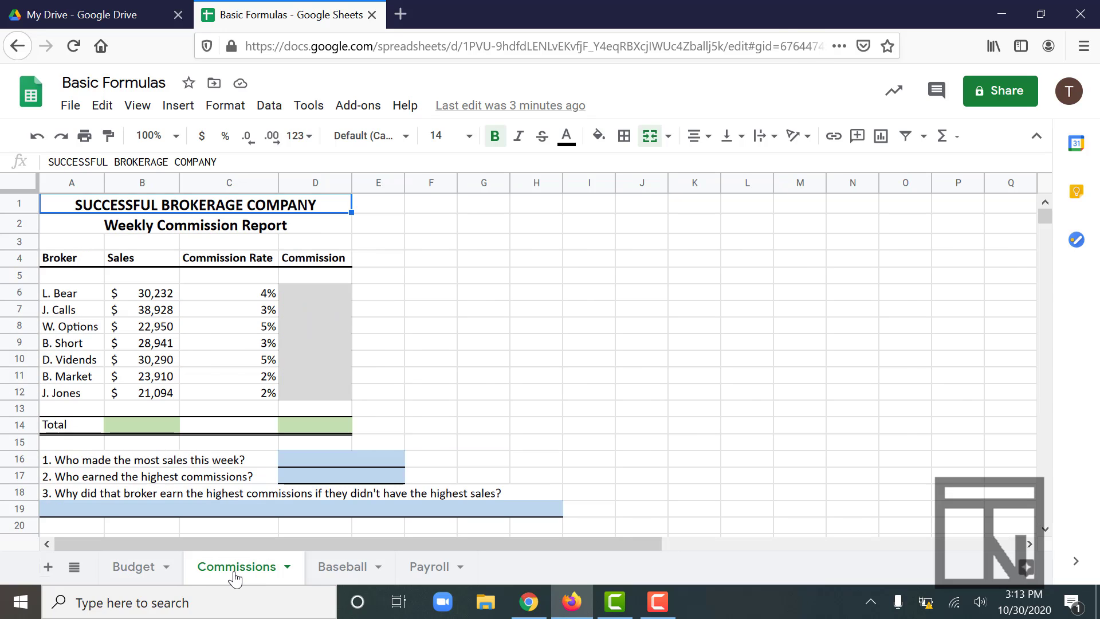
{"action": "left_click", "coordinate": [321, 570]}
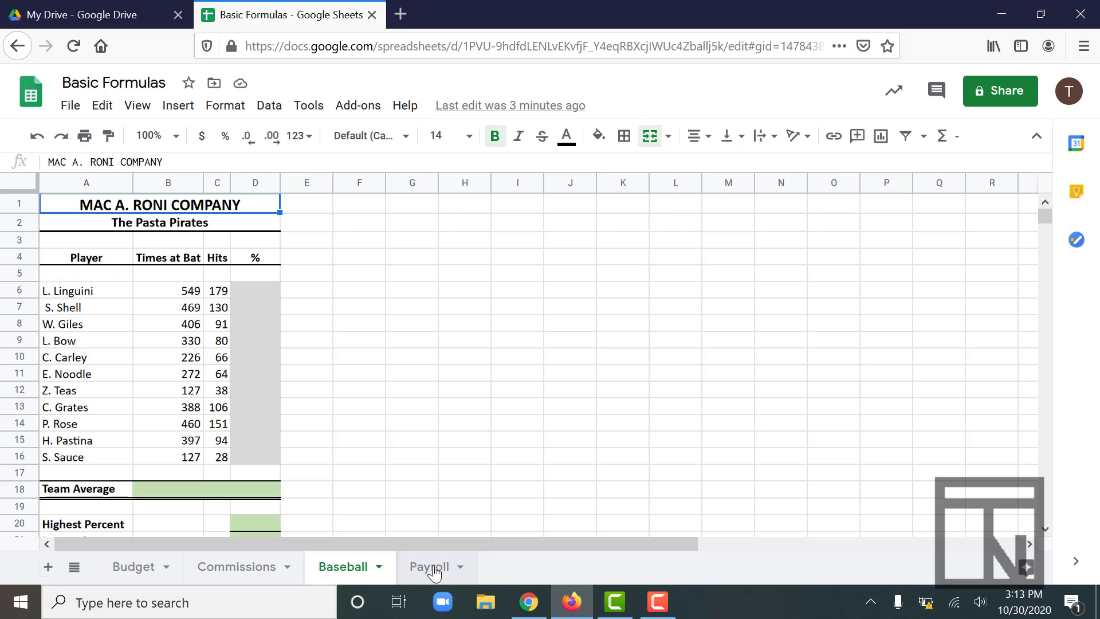
{"action": "left_click", "coordinate": [449, 570]}
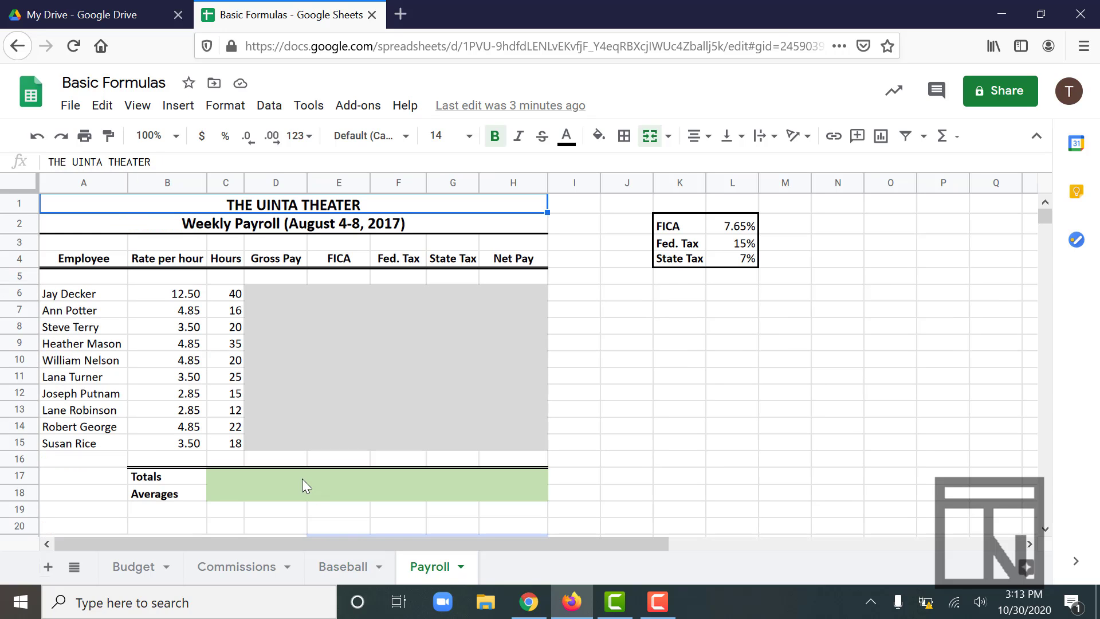